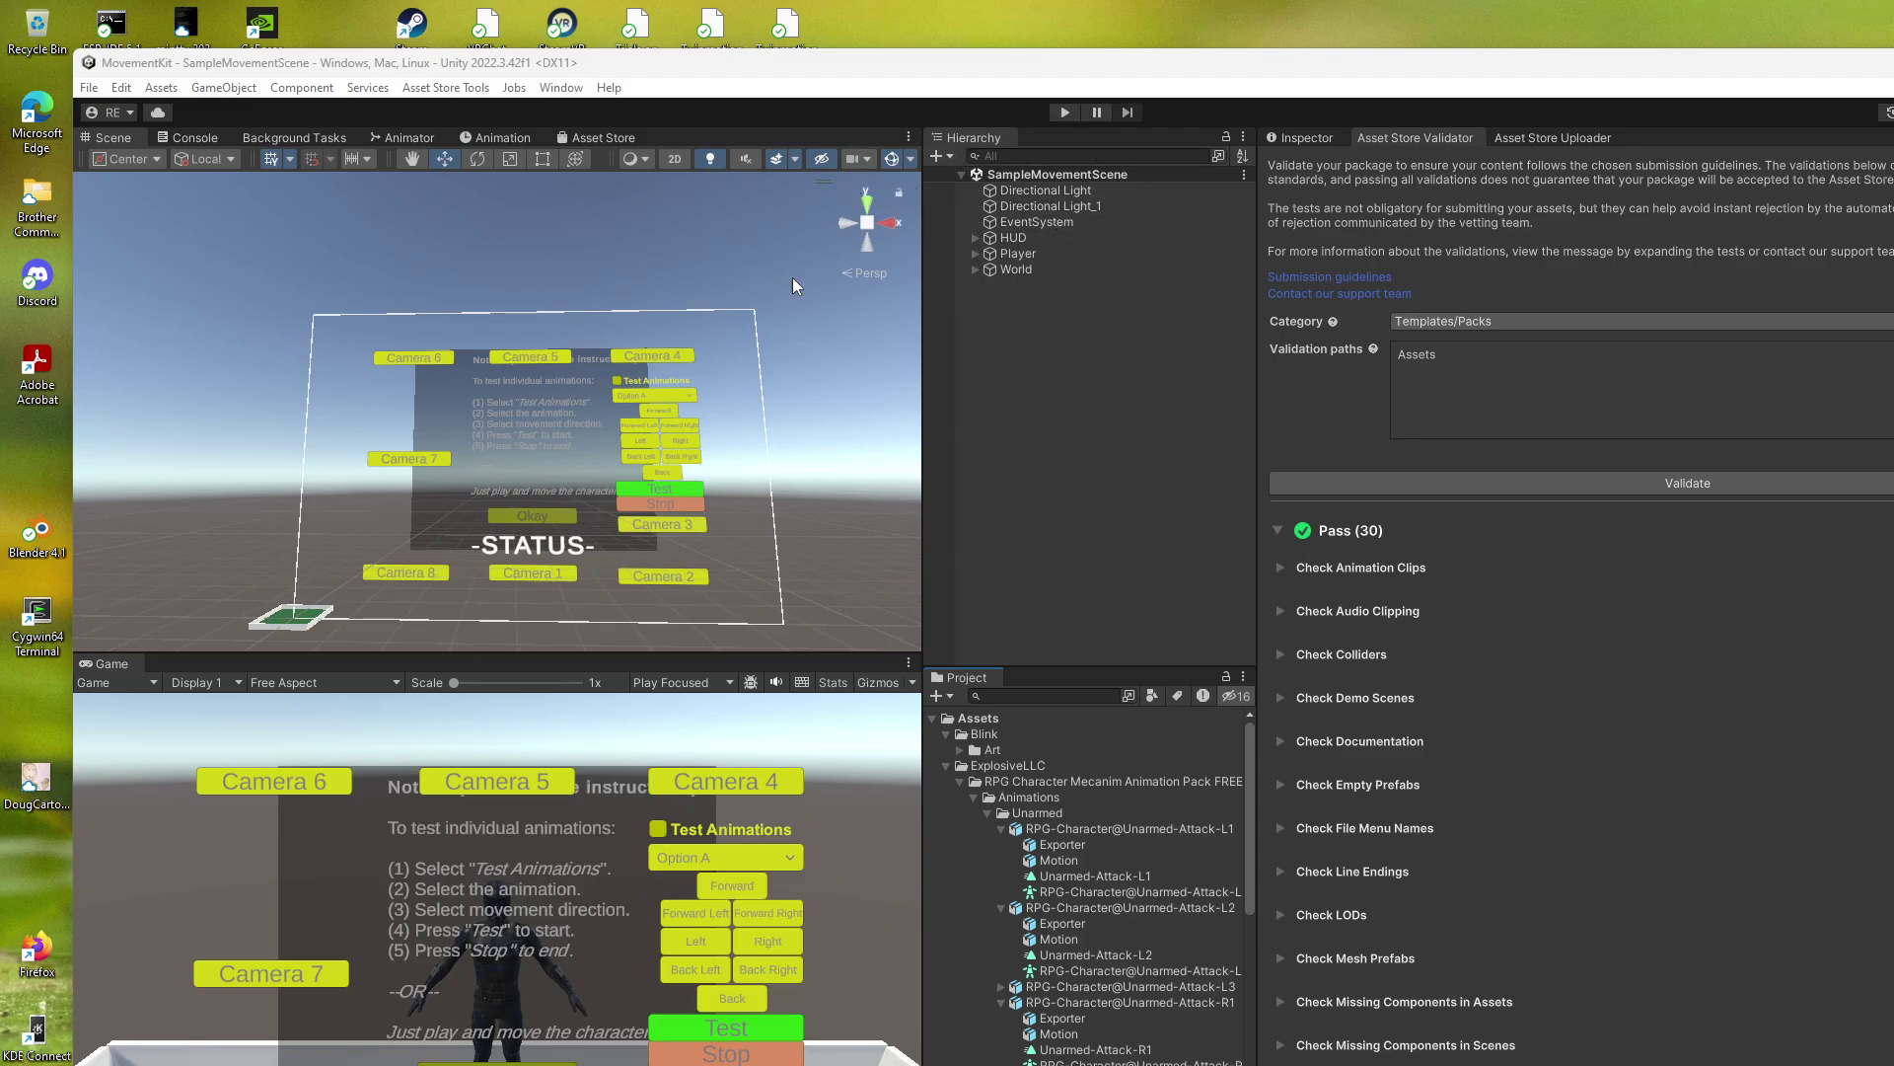
Step: Start SampleMovementScene running in Play mode from the toolbar
left_click(1066, 113)
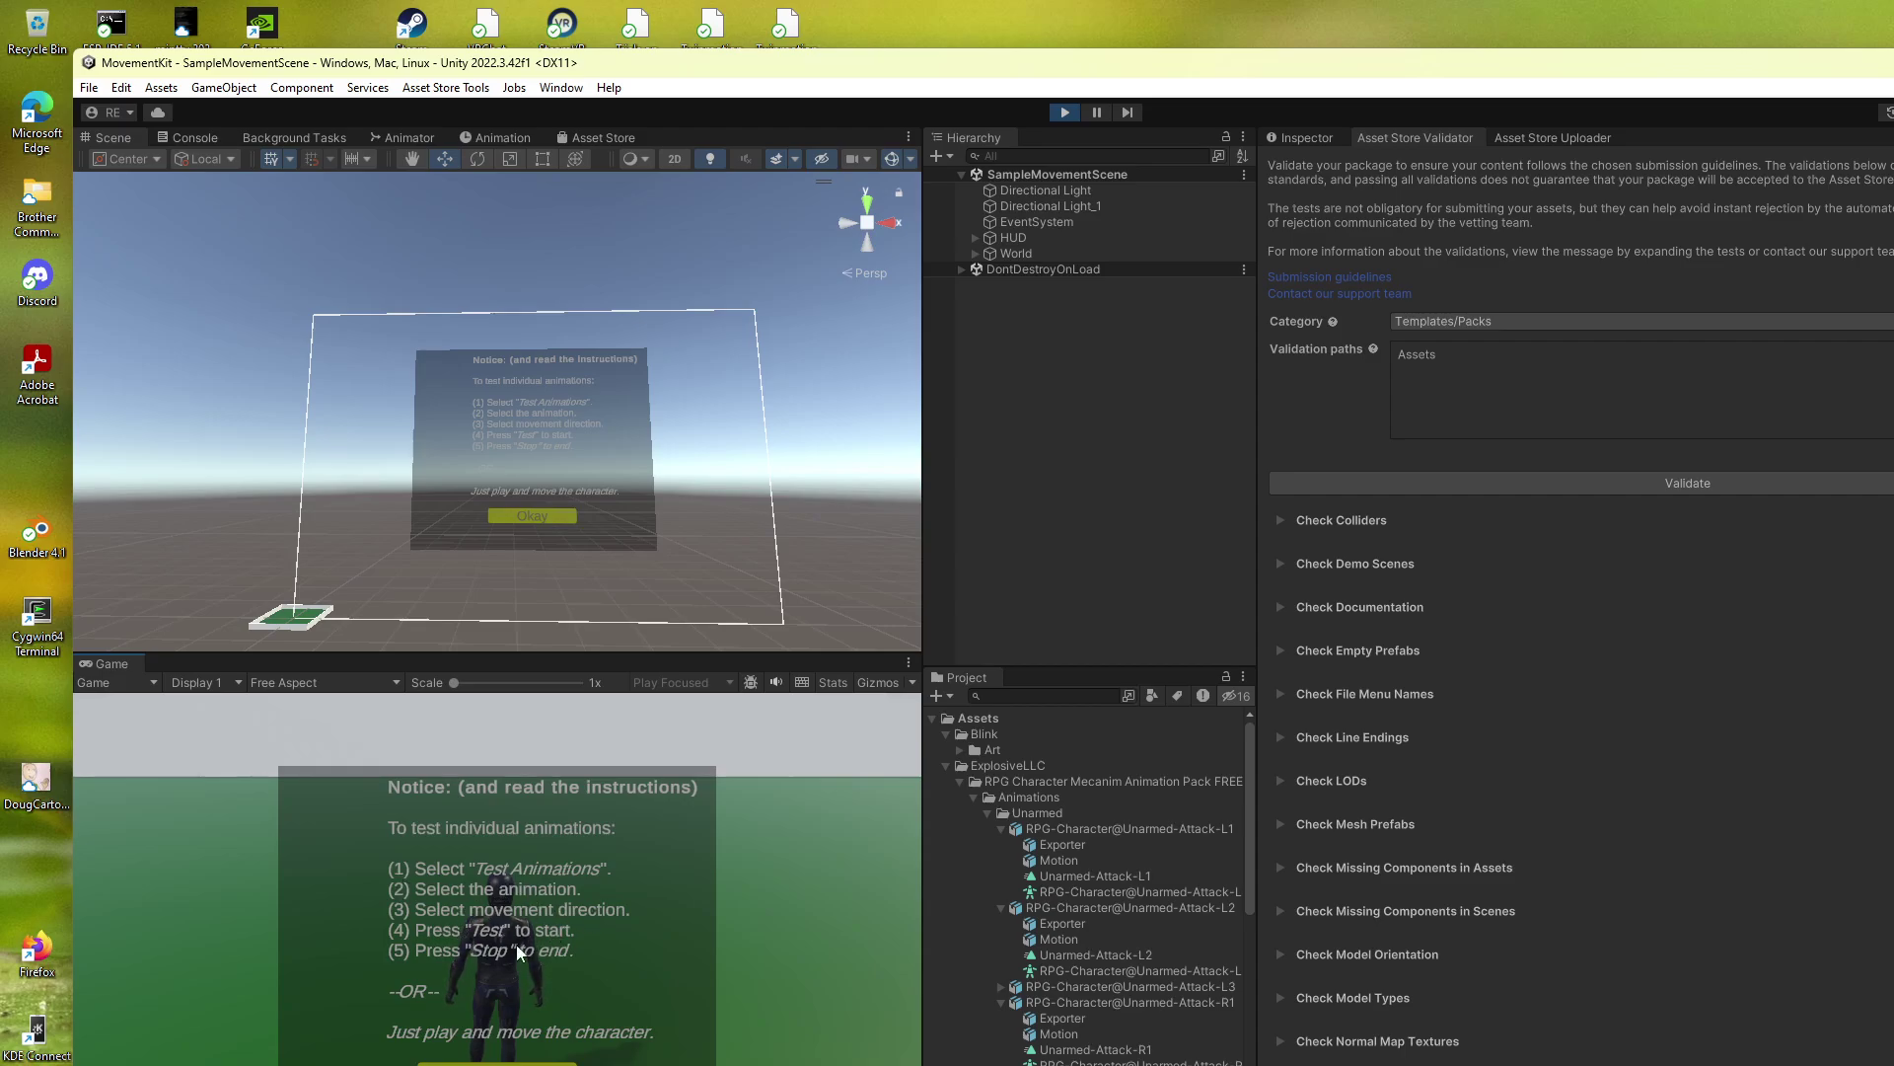
Step: Dismiss the instructions notice with Okay to reveal the camera options and Test Animations toggle
left_click(462, 1059)
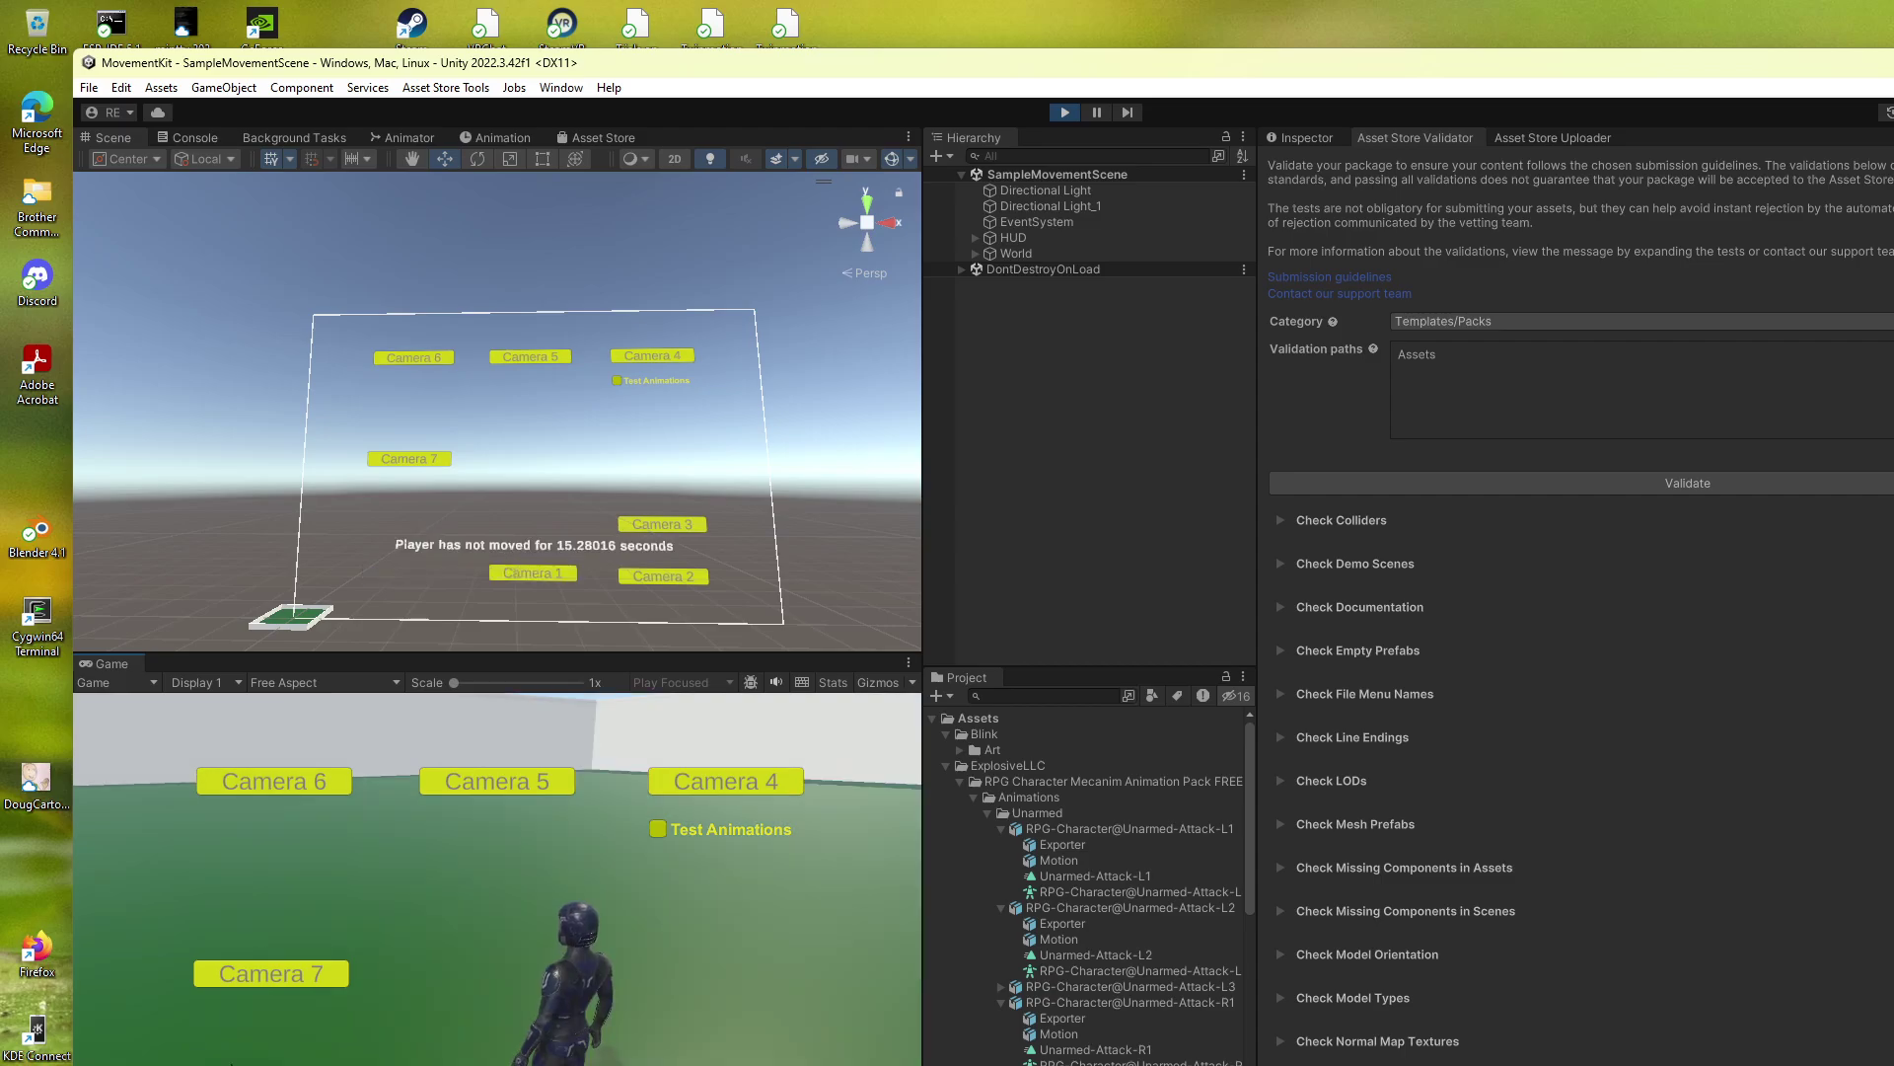
Step: Cycle the Game view through Cameras 7, 6, 5, 4 and 3, ending on Camera 5
left_click(245, 980)
left_click(283, 784)
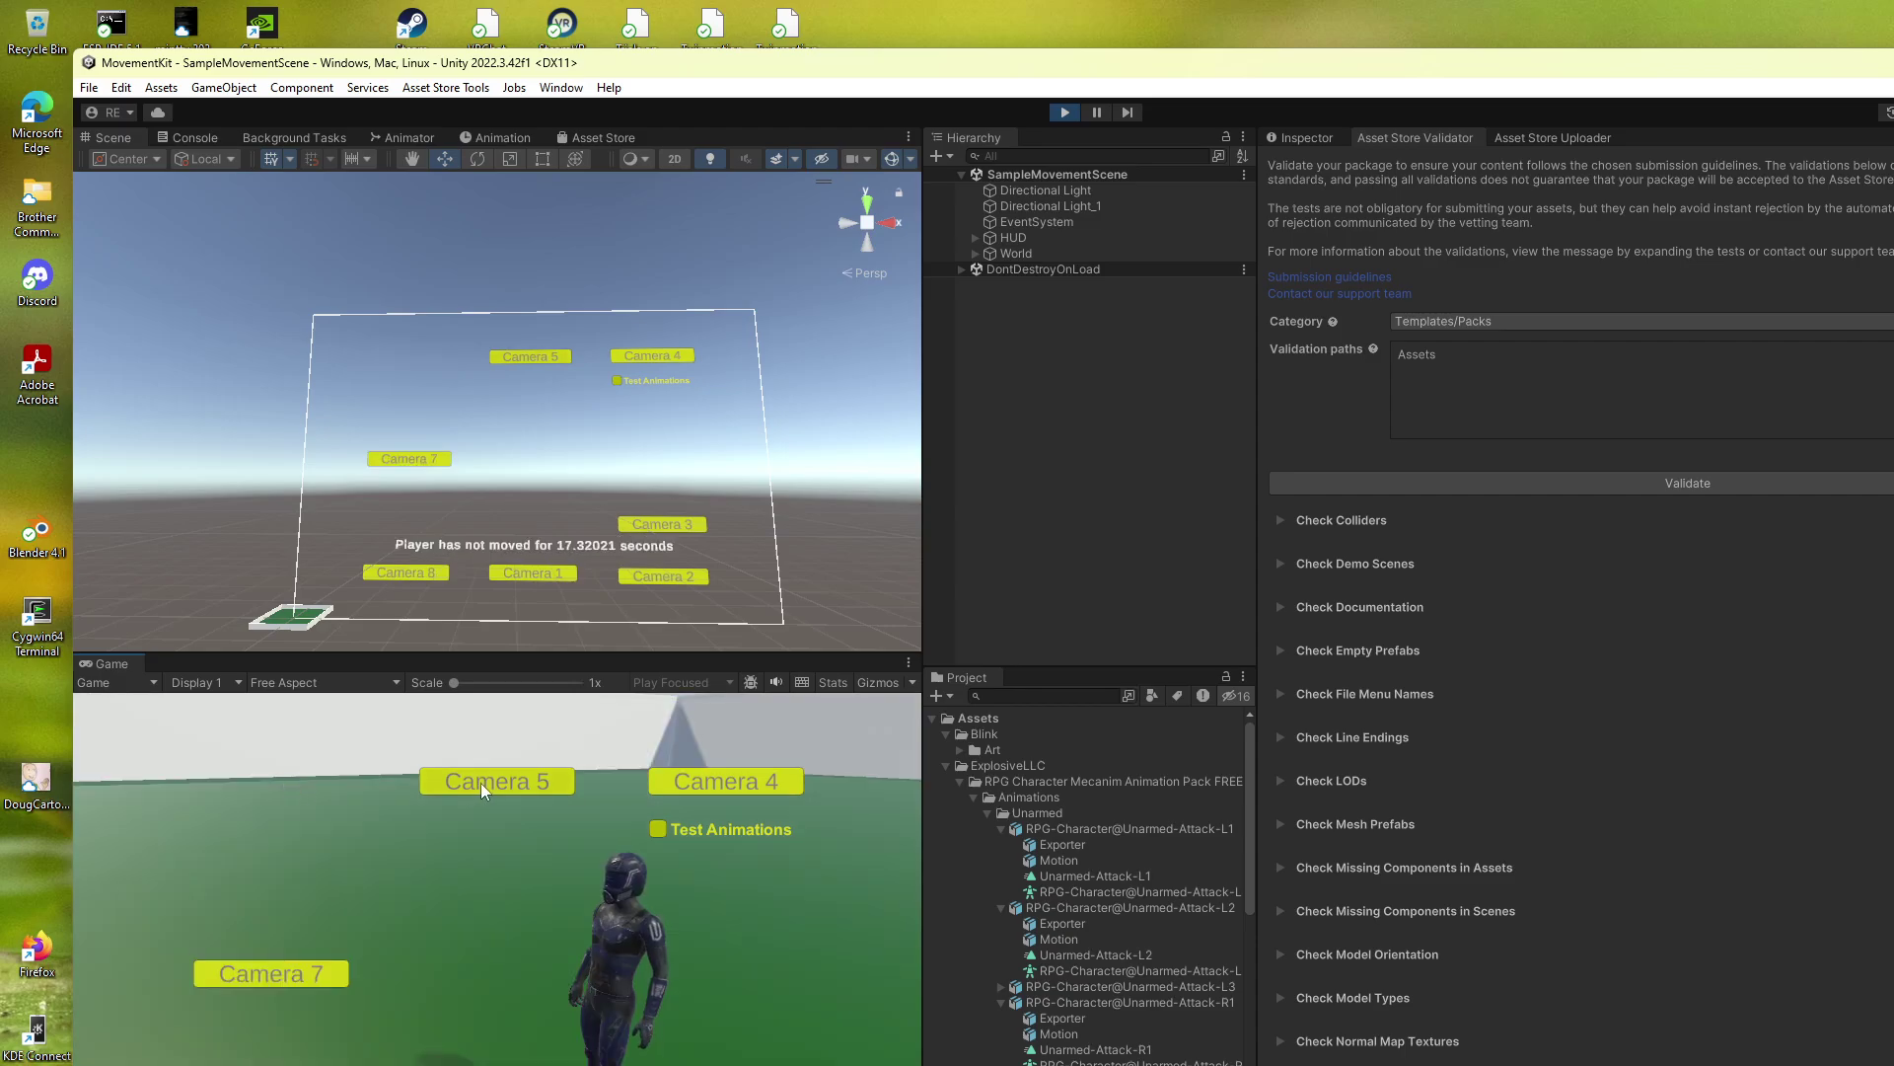
left_click(481, 783)
left_click(703, 780)
left_click(738, 1043)
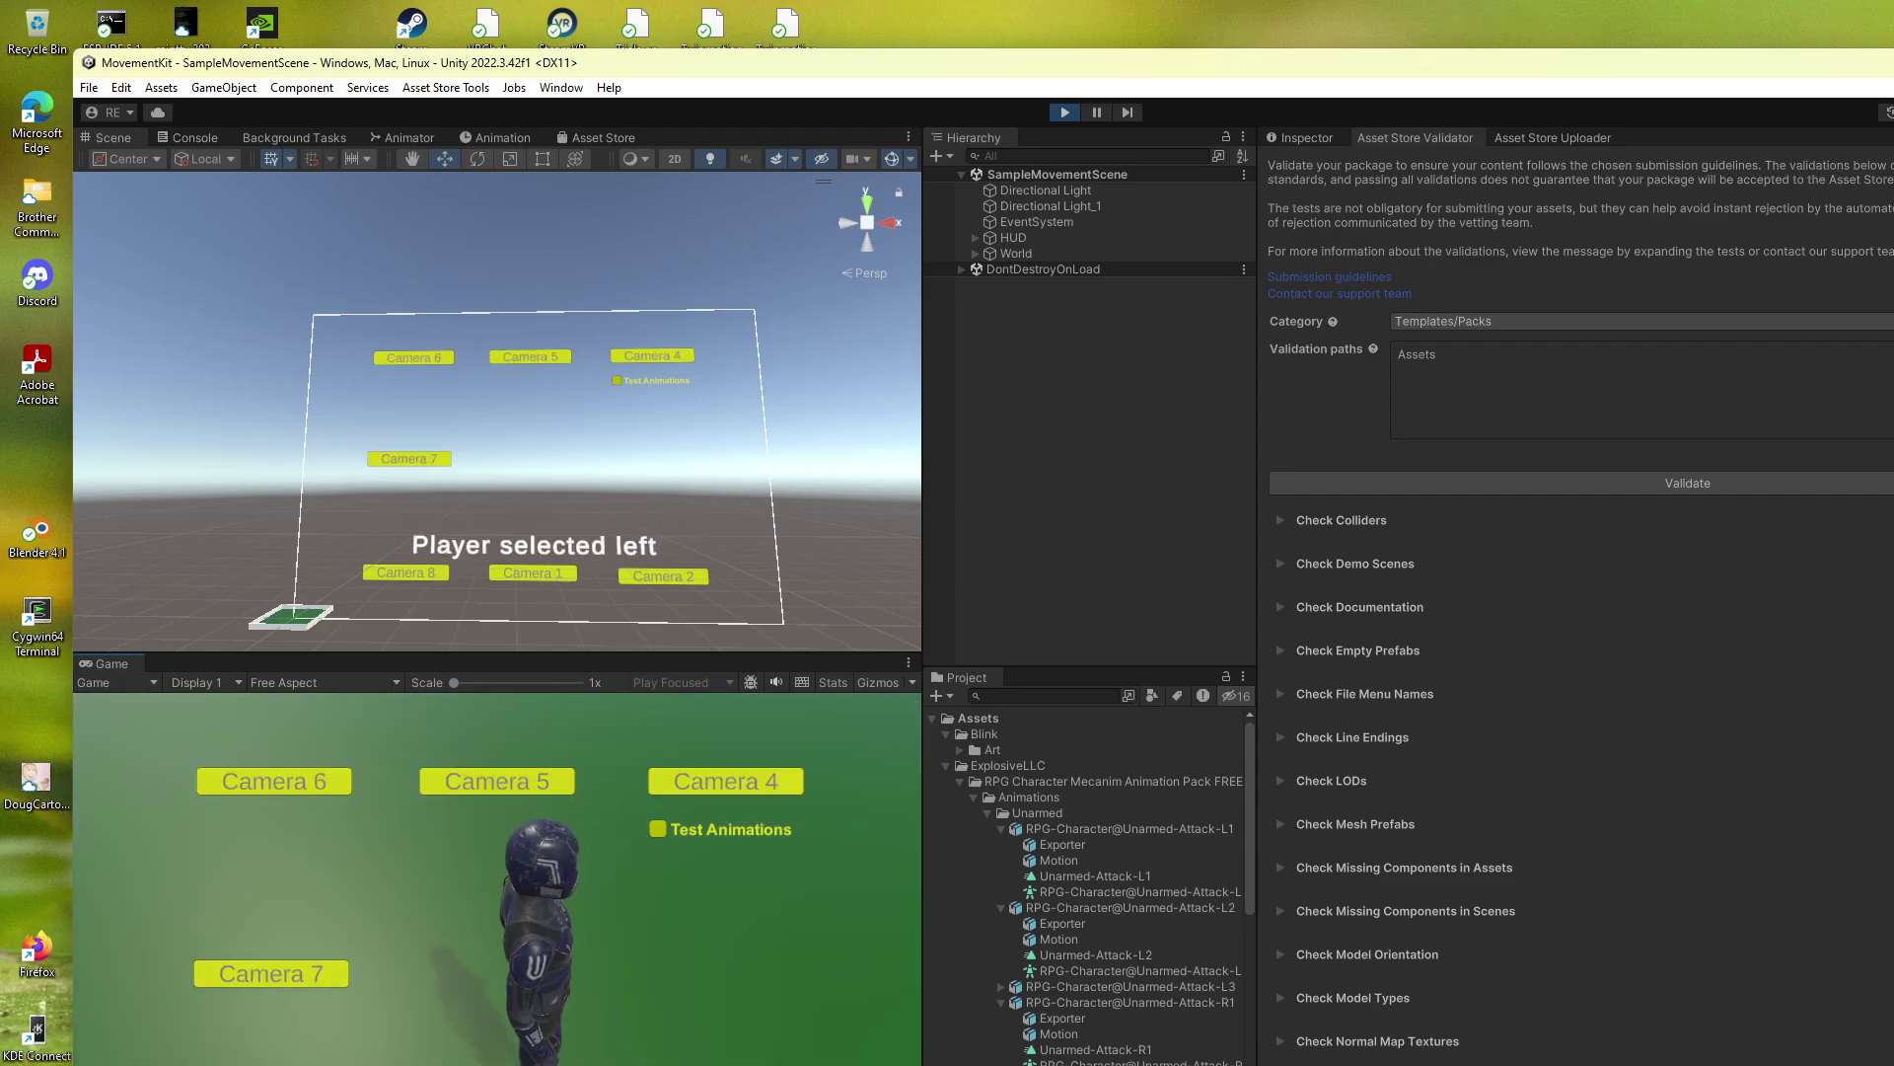
left_click(511, 786)
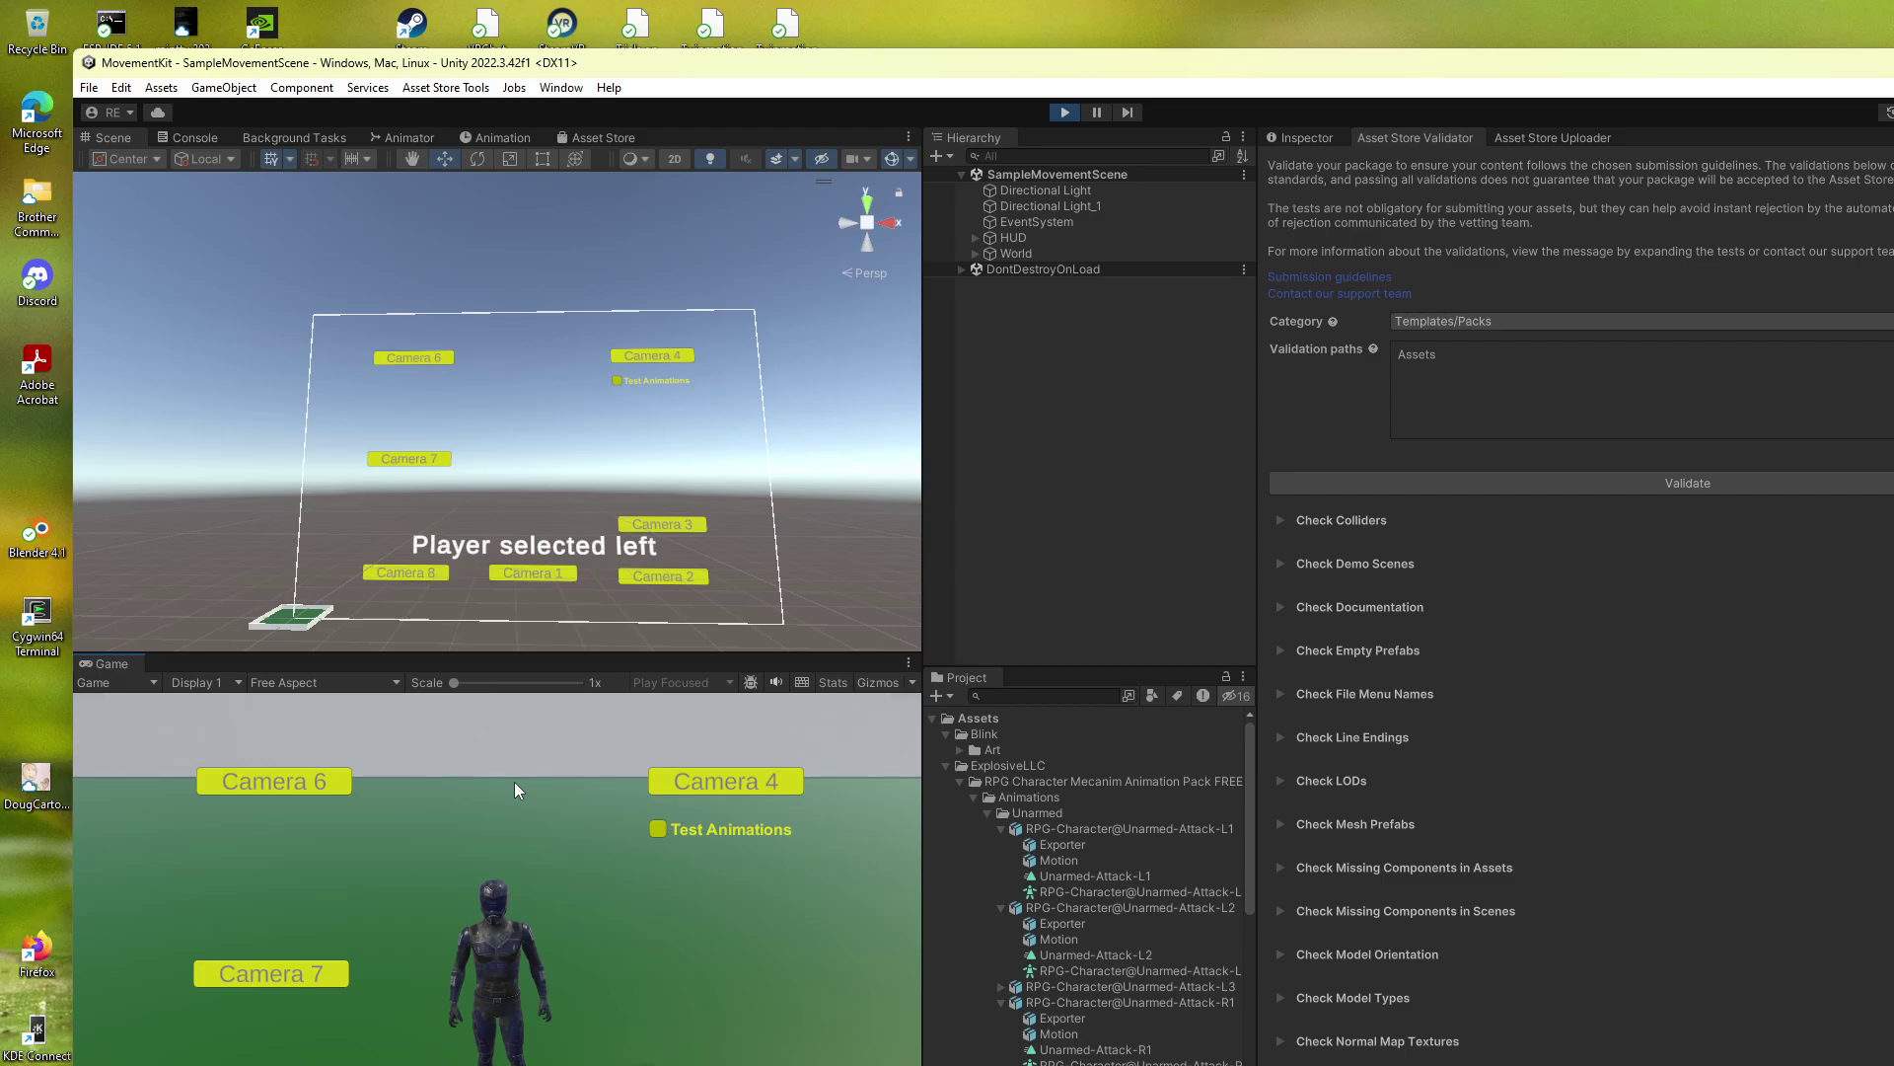
Step: Enable Test Animations and play the Attack animation test several times in chosen directions
left_click(659, 830)
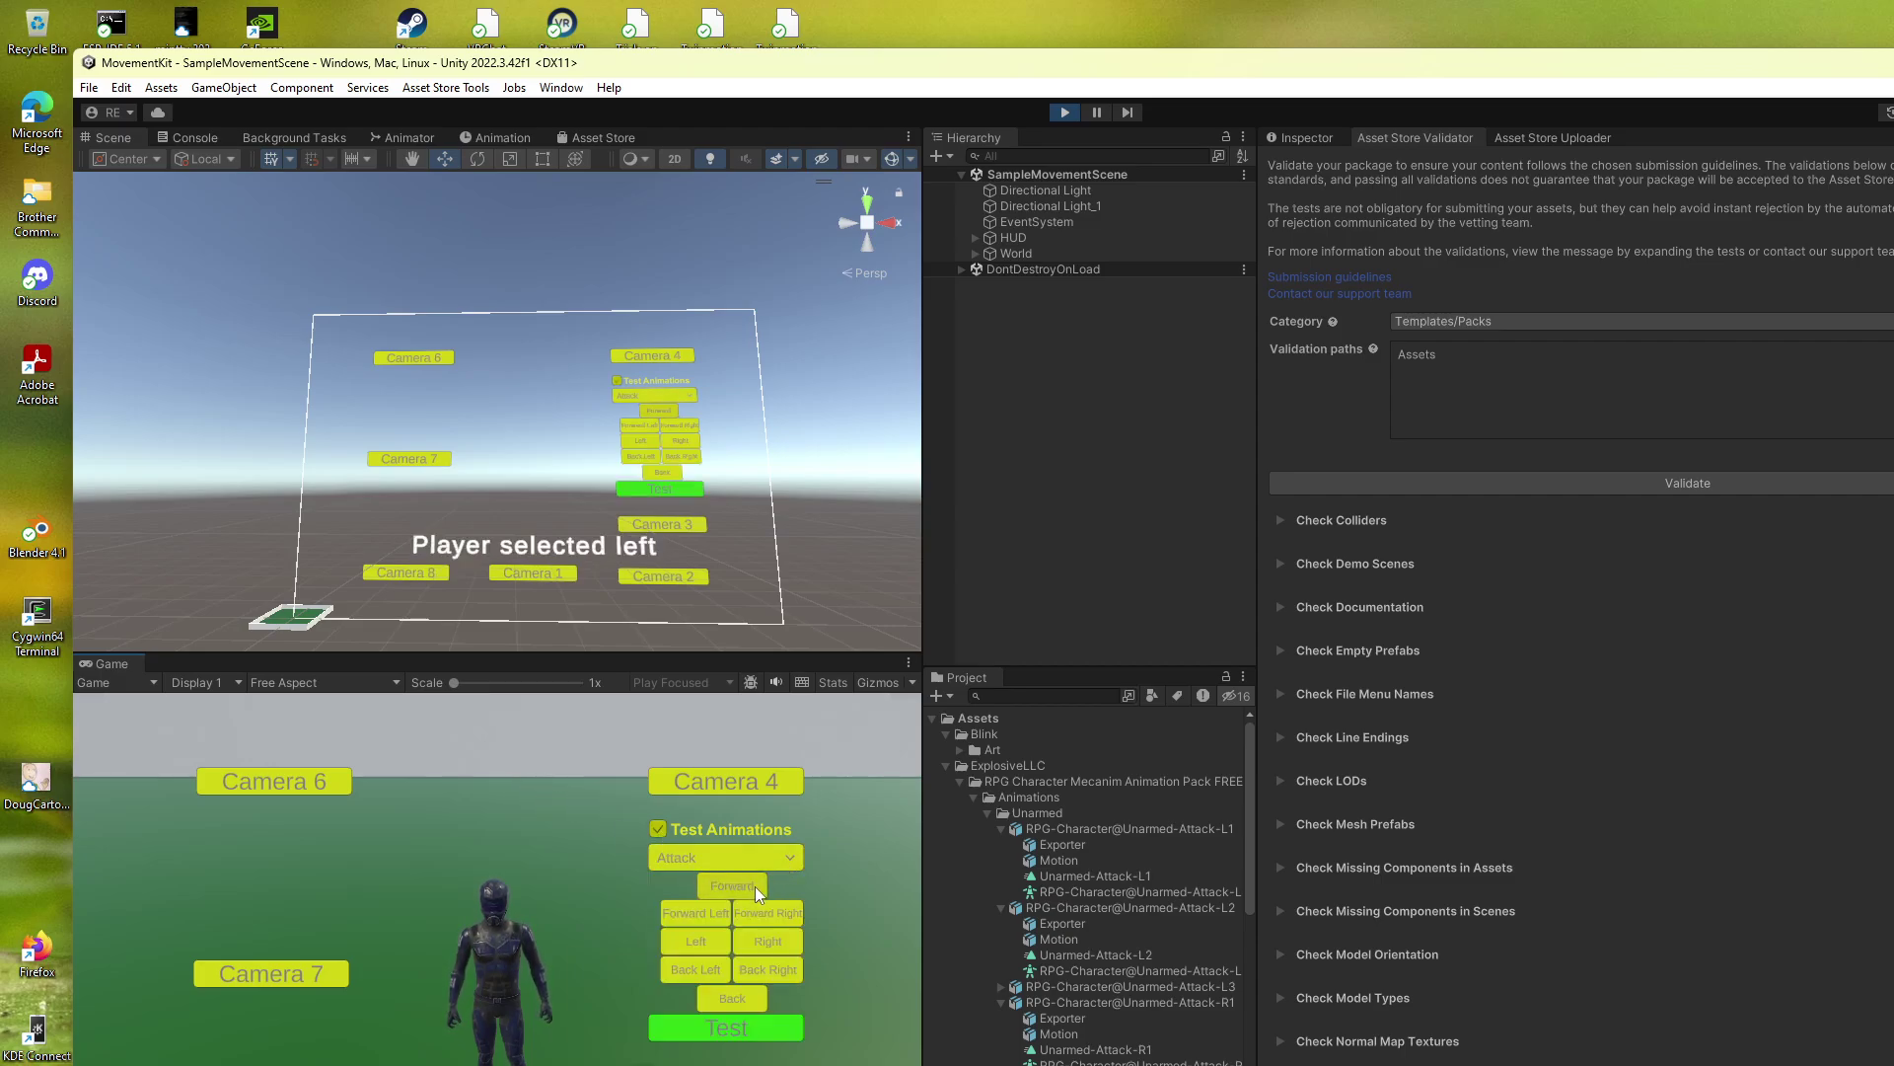
left_click(741, 1031)
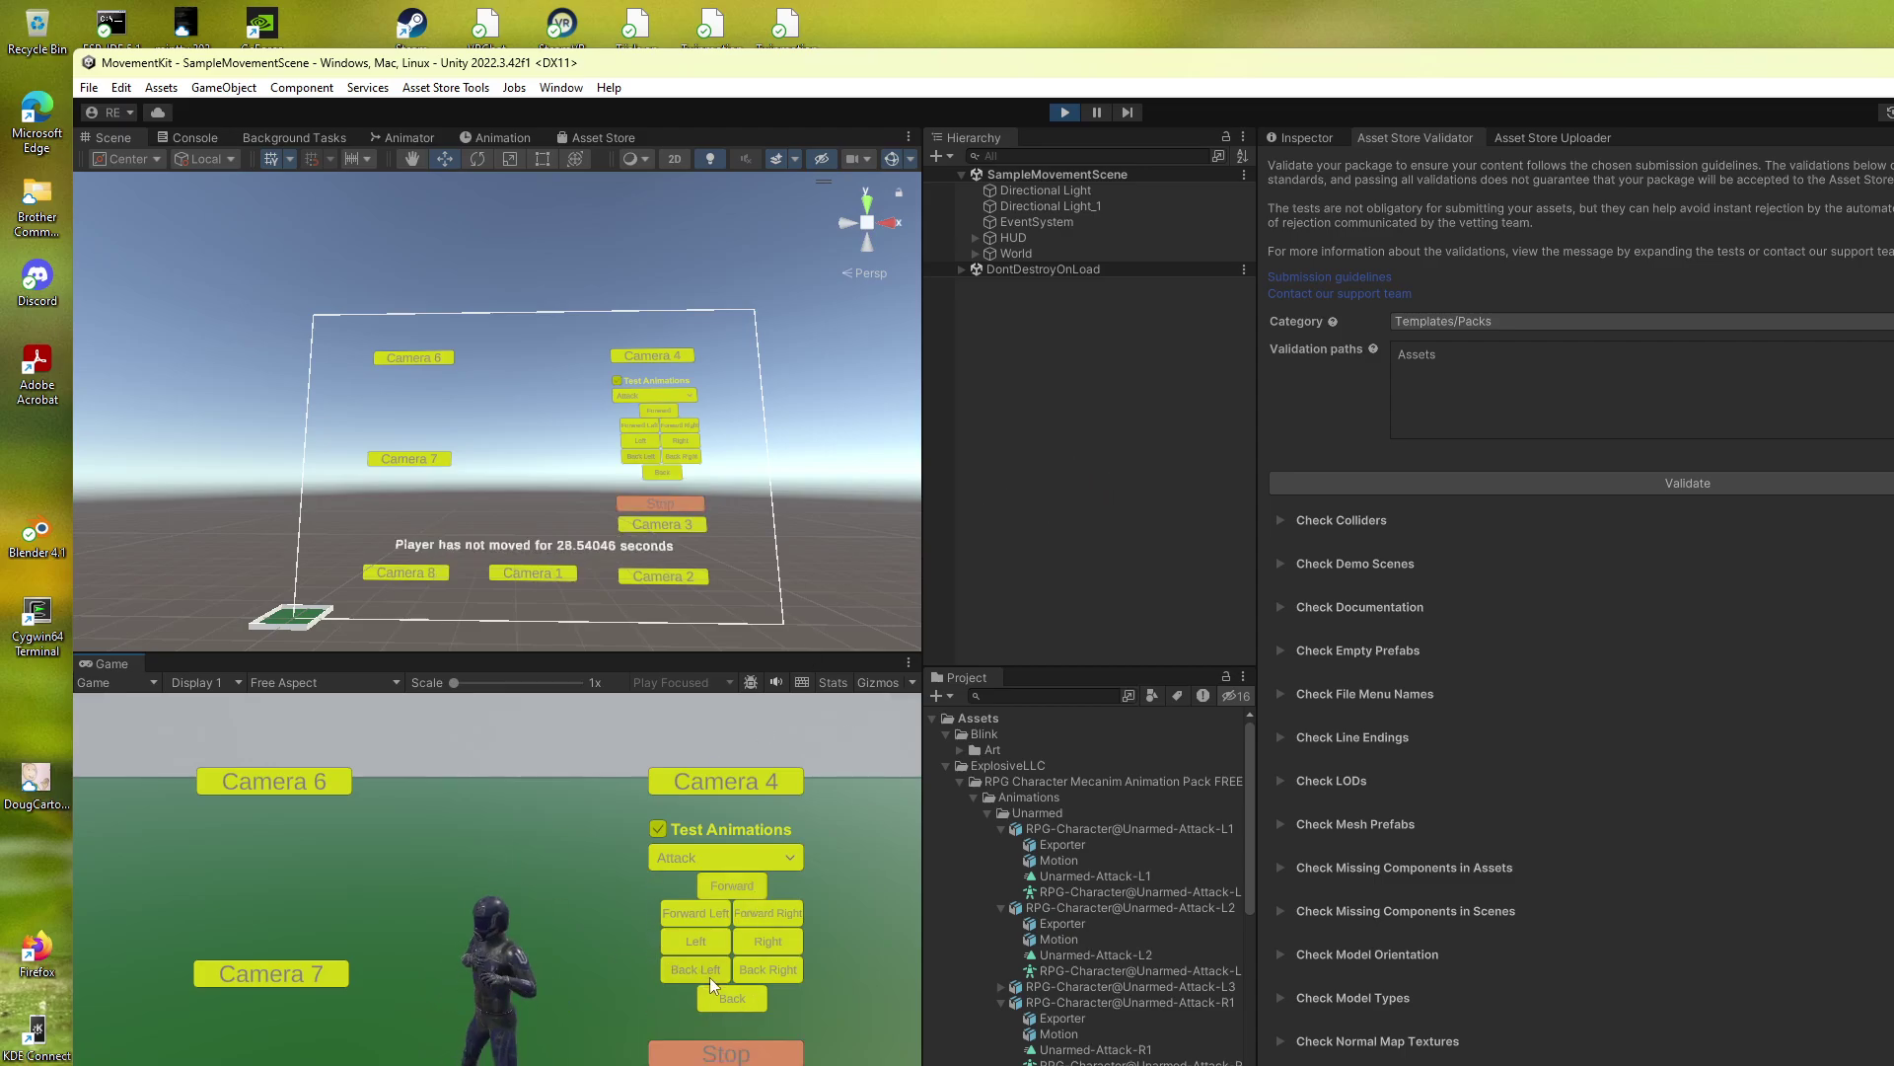
left_click(736, 1054)
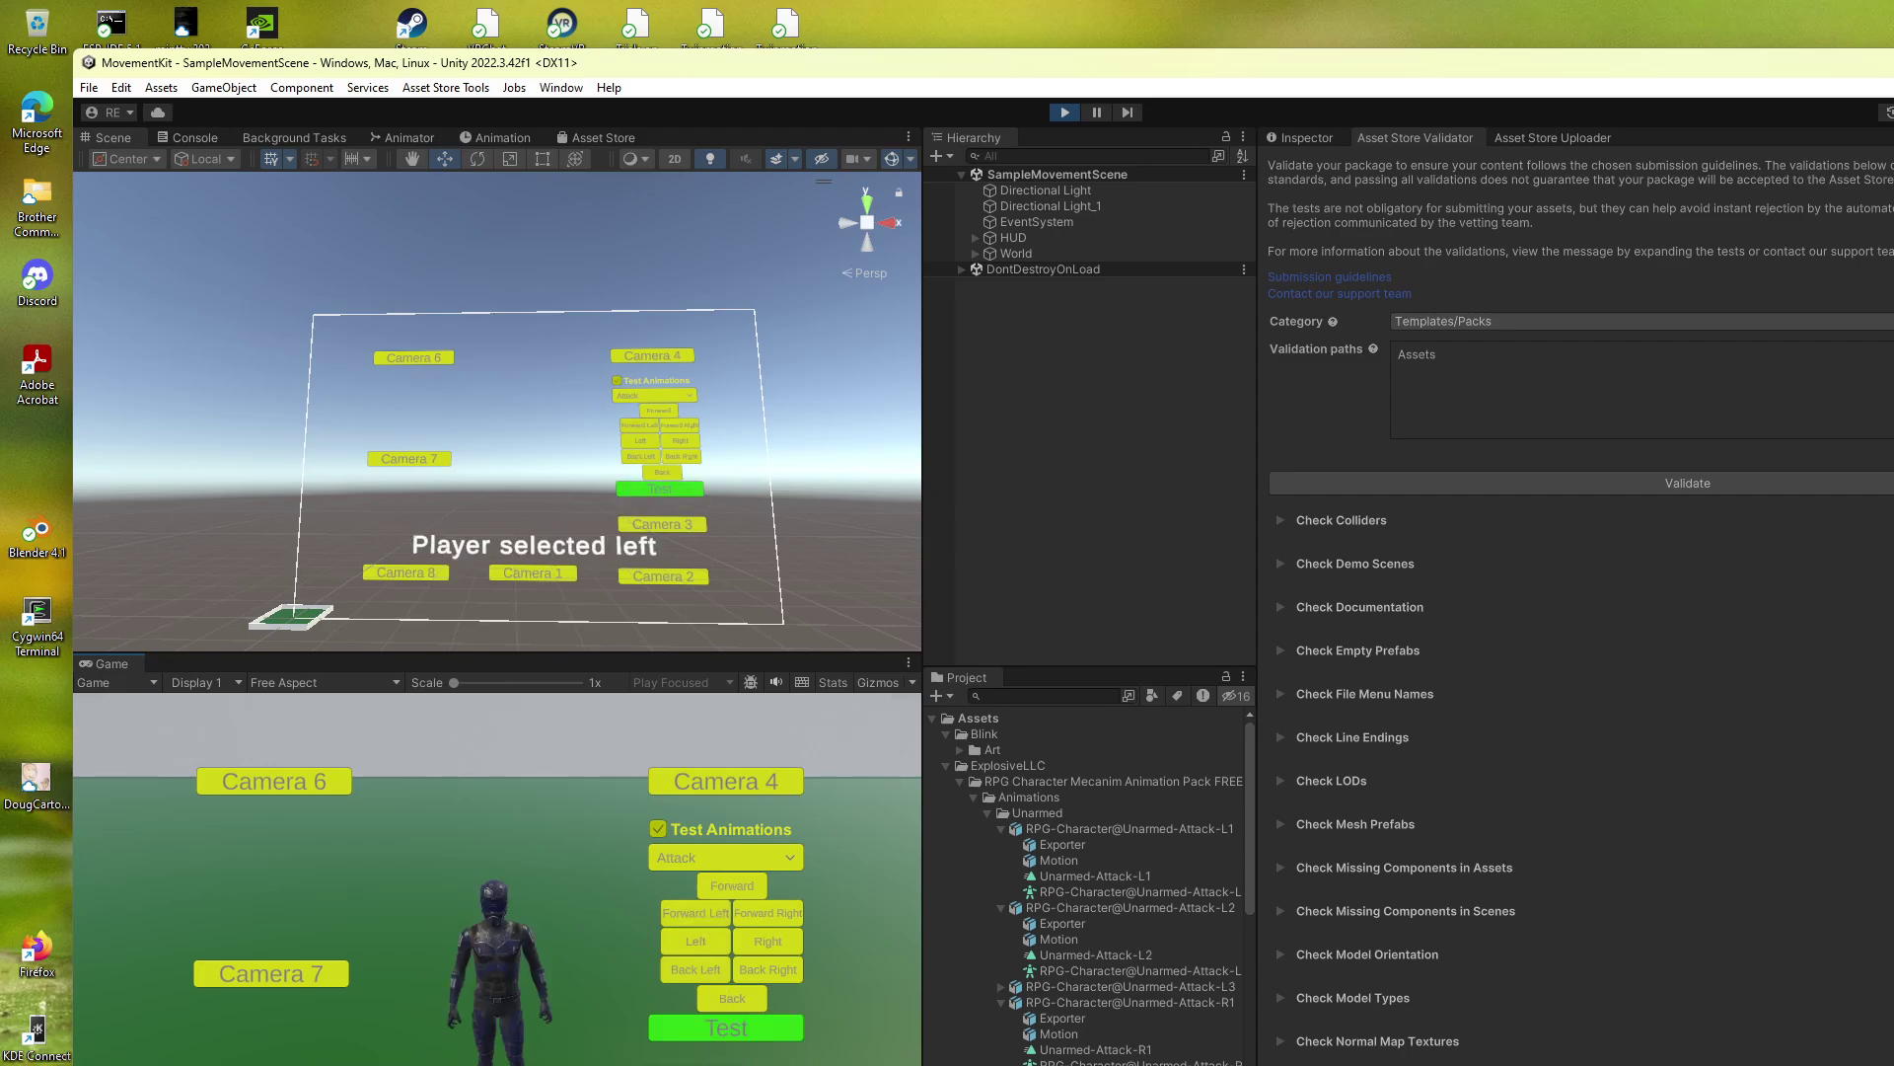
left_click(727, 1029)
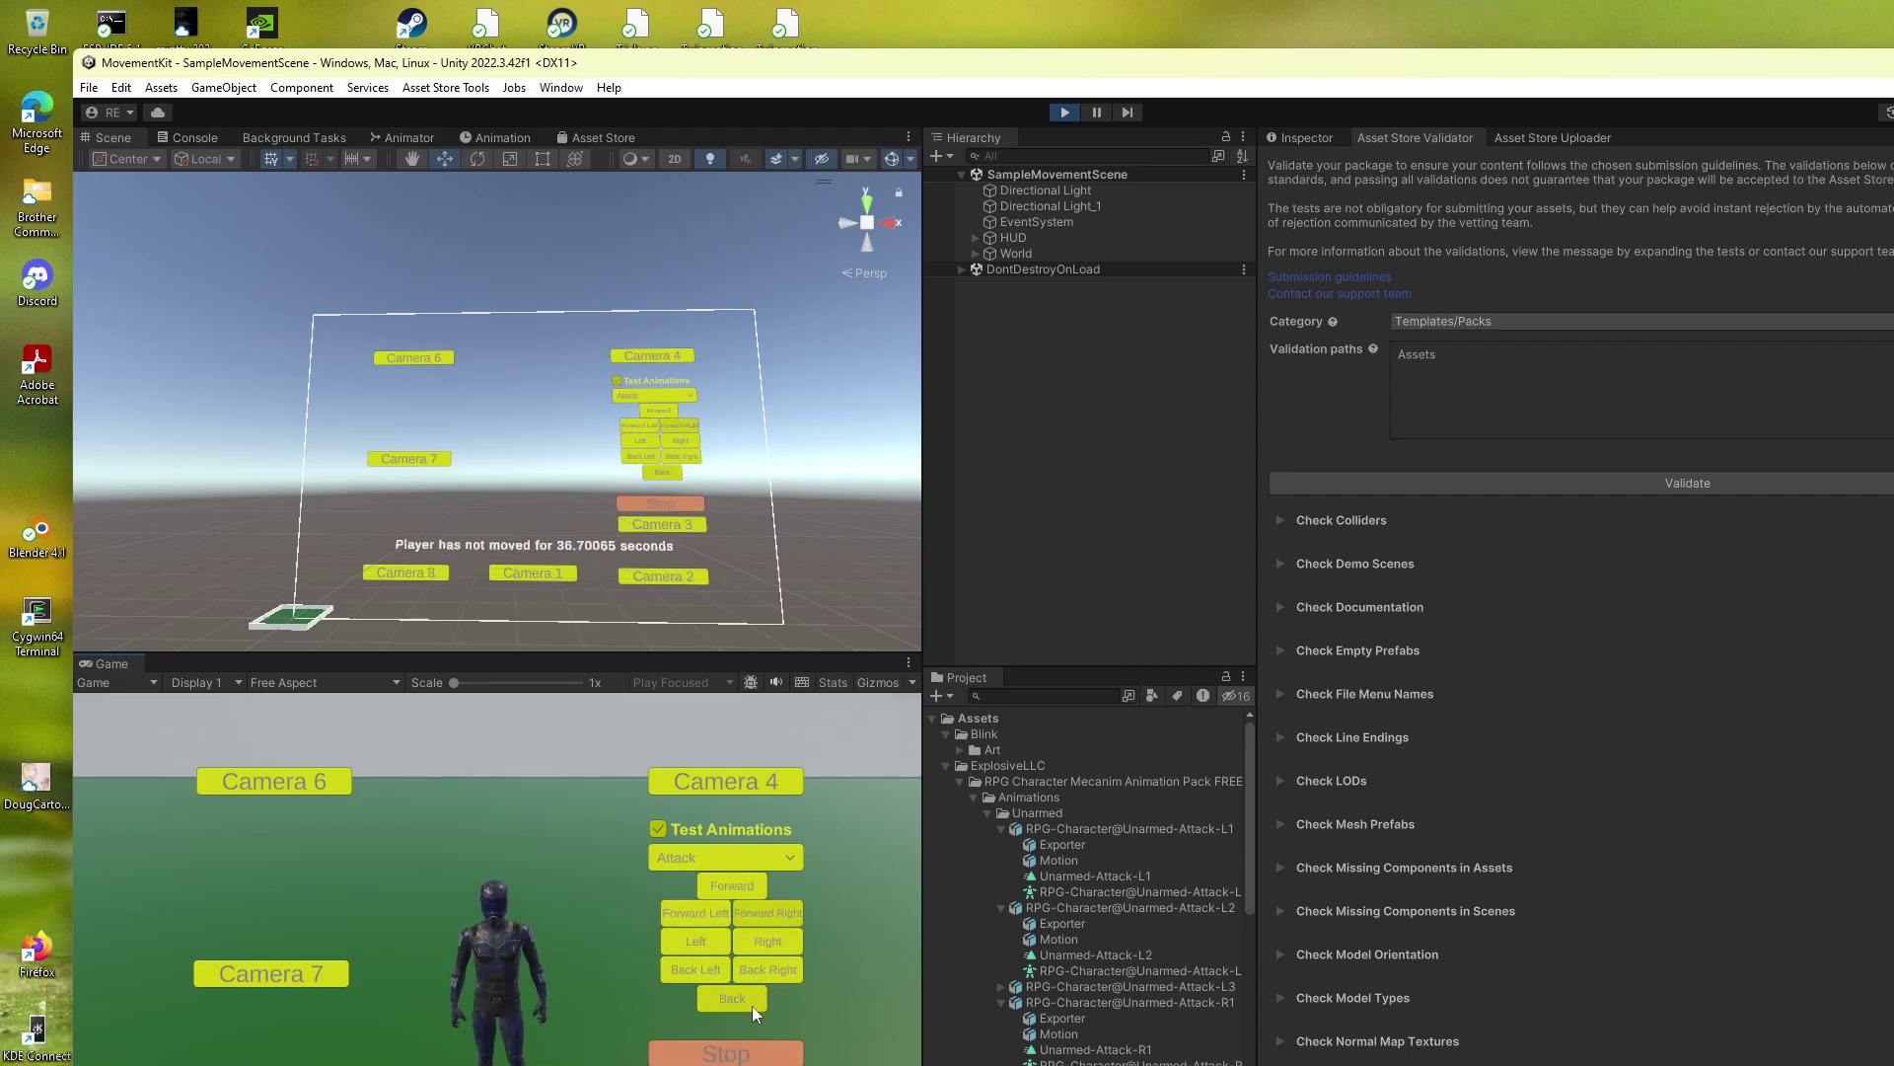
left_click(725, 1032)
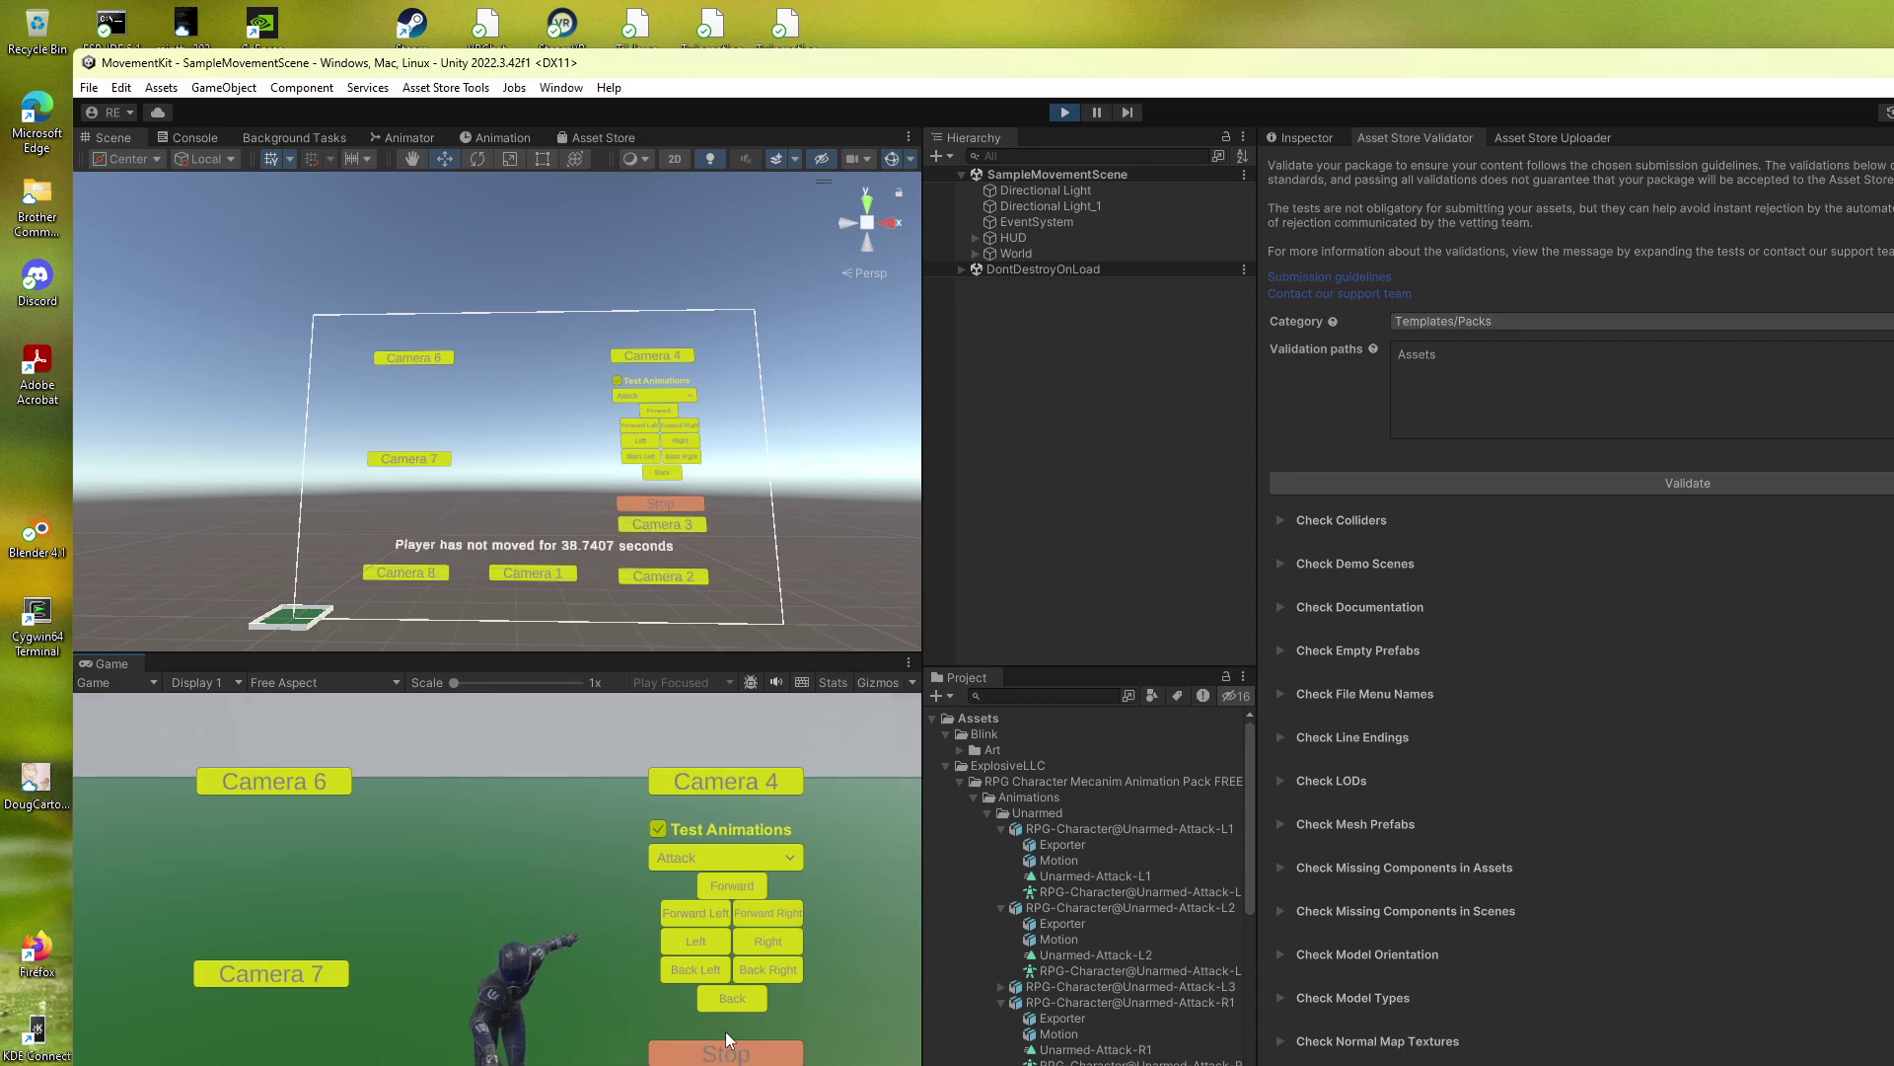
left_click(729, 996)
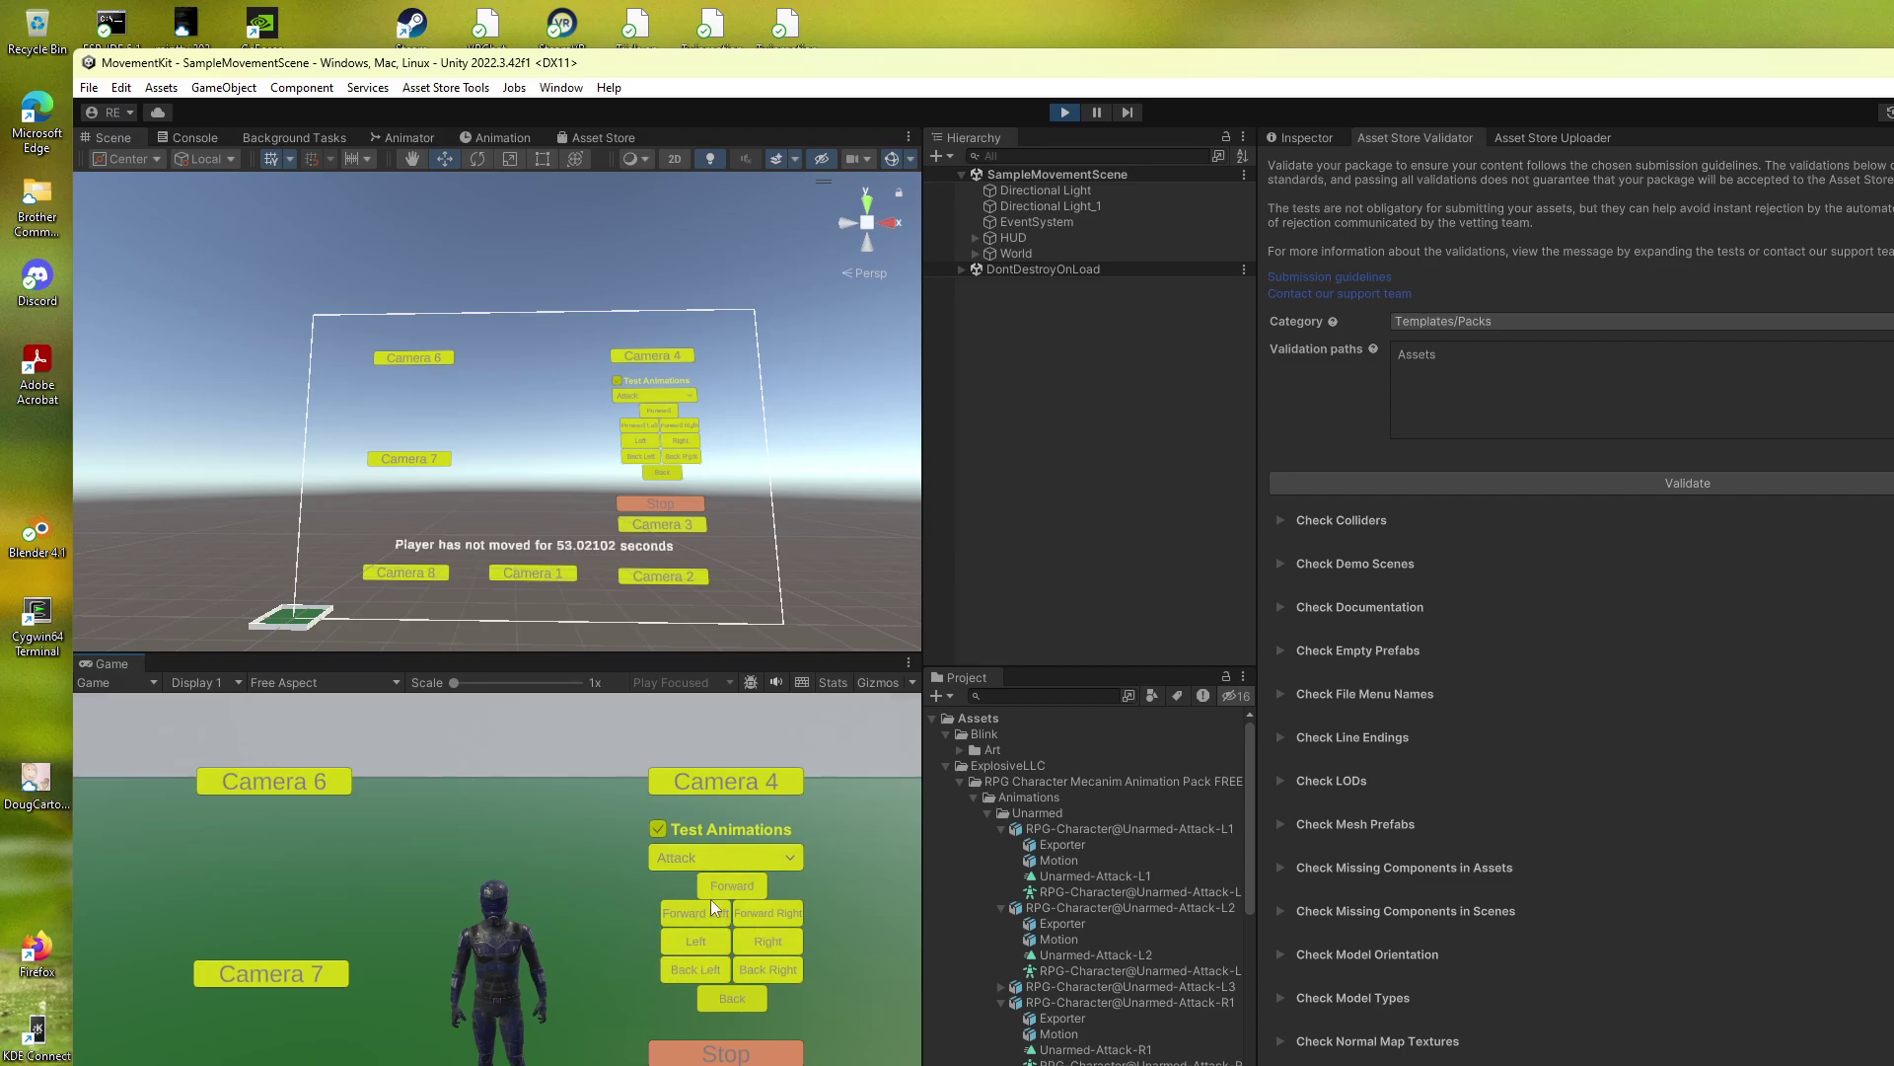
Step: Select Run in the animation list, choose the left direction, and start the Run test
left_click(795, 854)
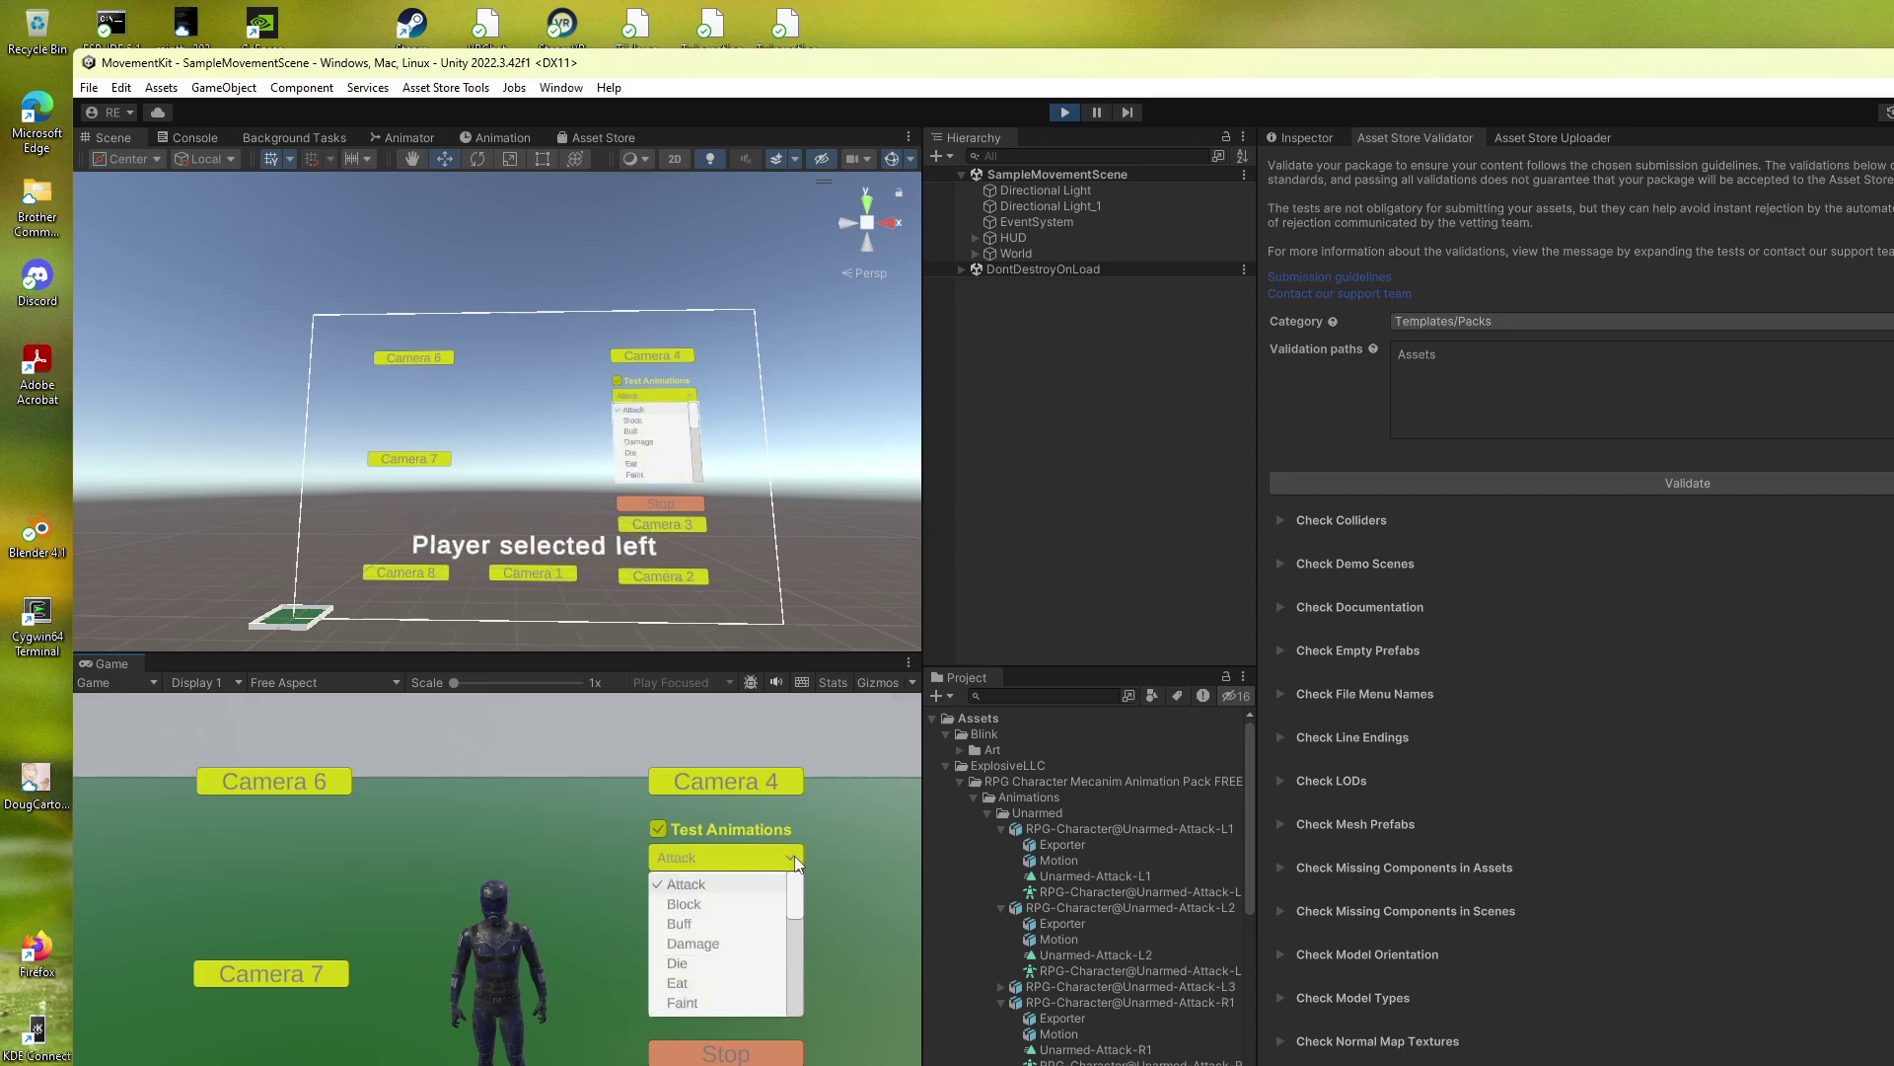
left_click_drag(798, 919, 793, 963)
left_click(680, 993)
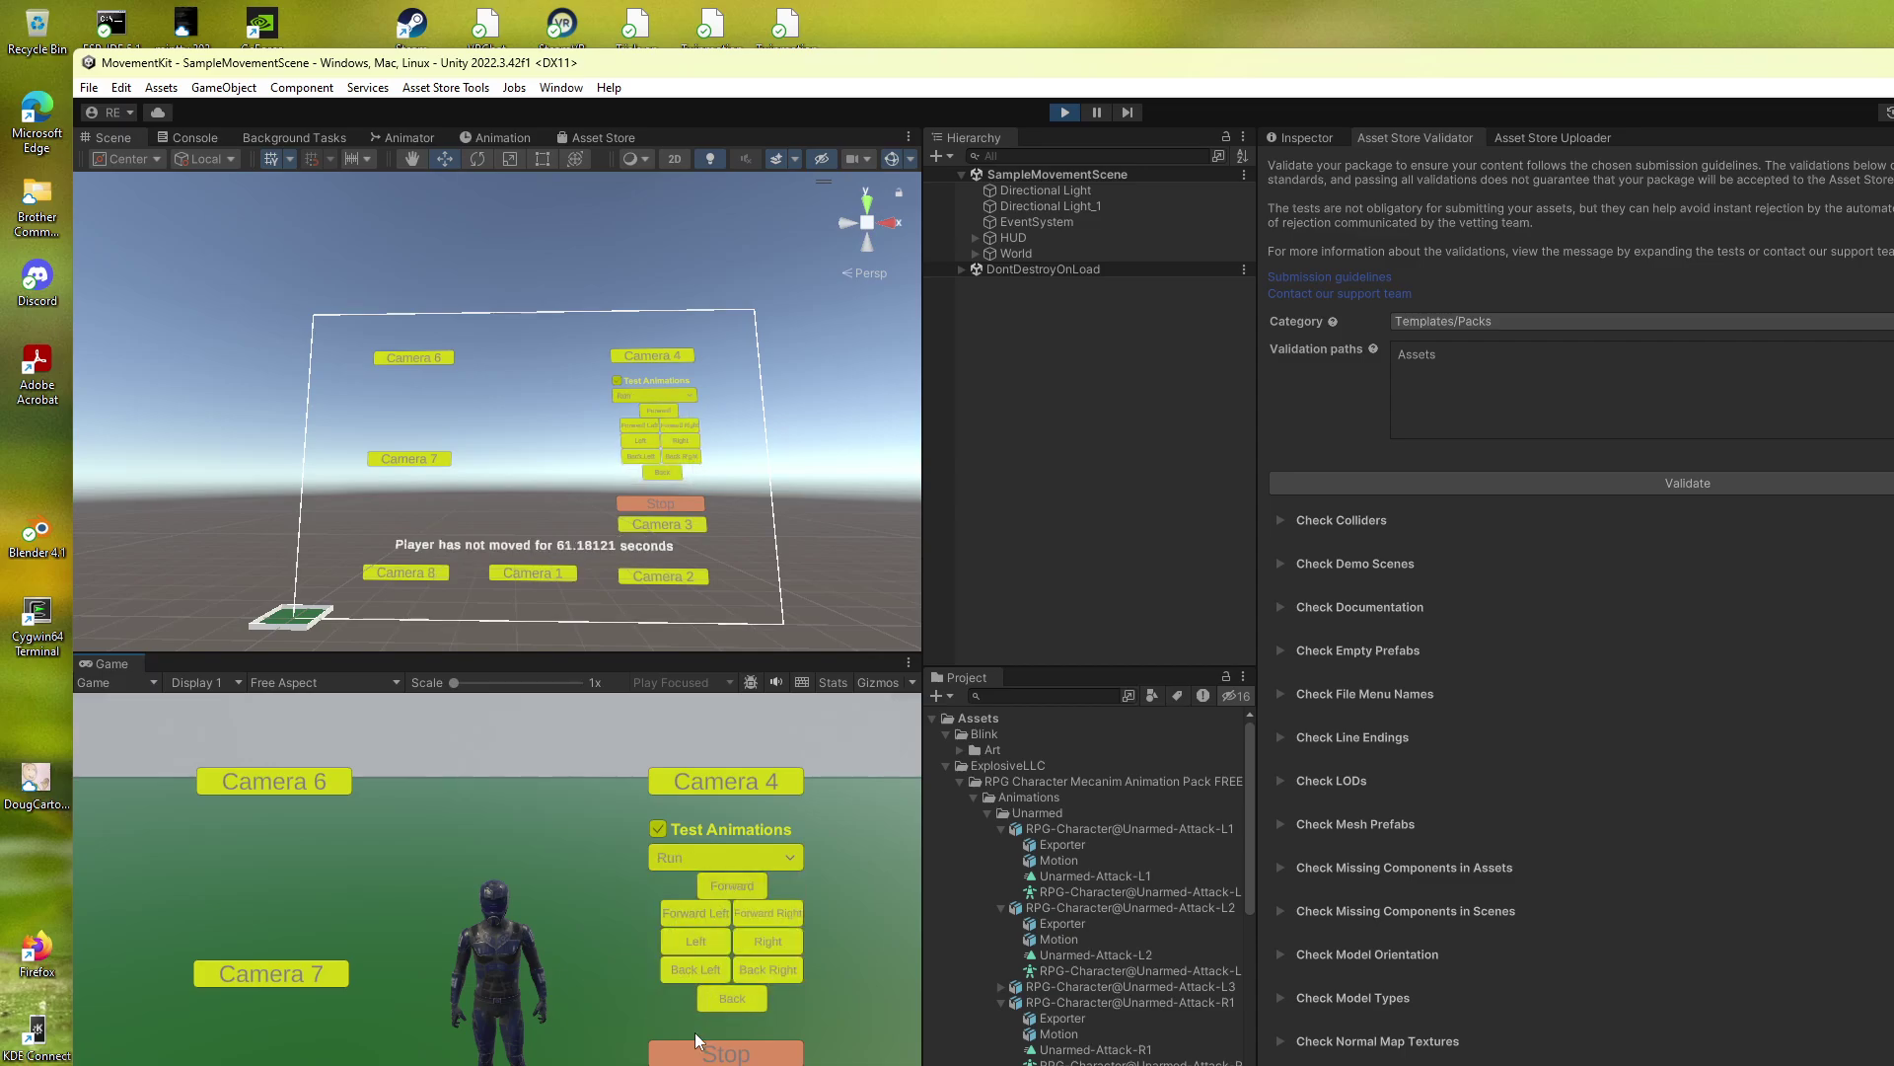
left_click(674, 1056)
left_click(713, 944)
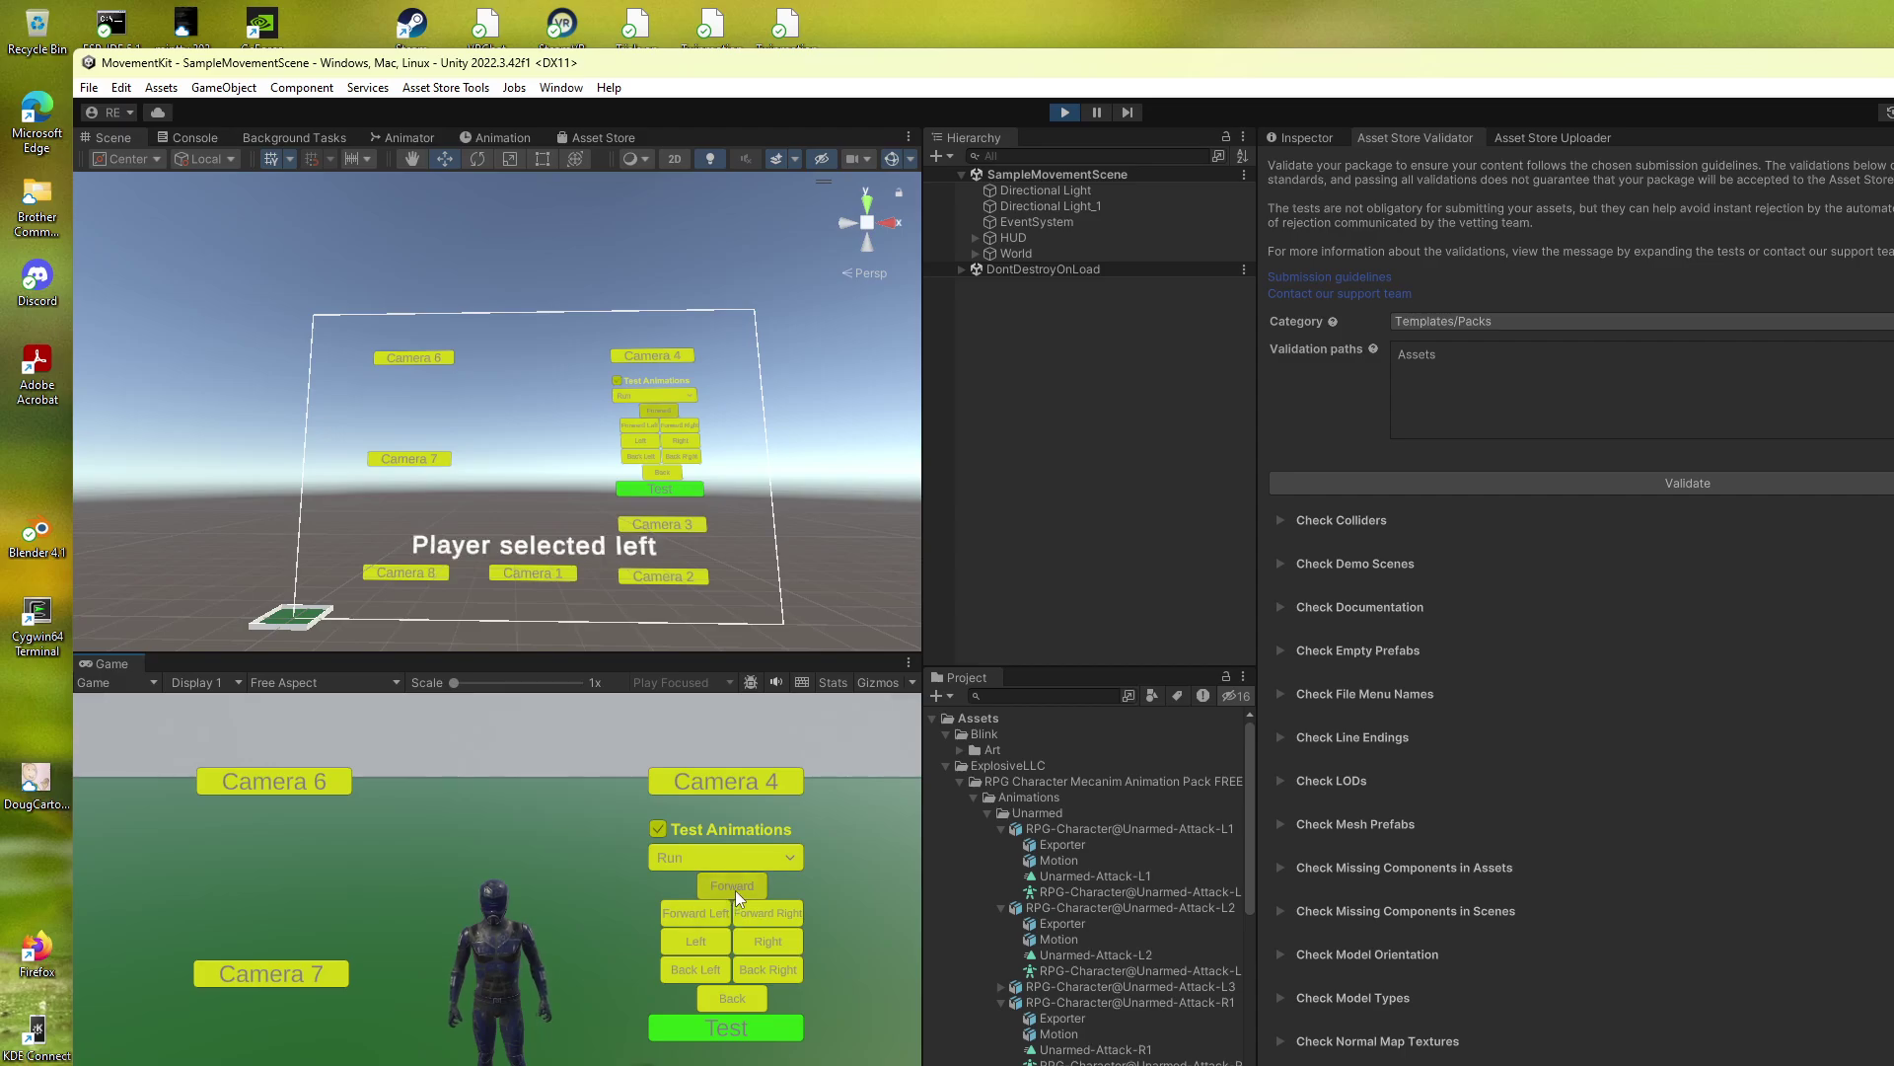
left_click(706, 1025)
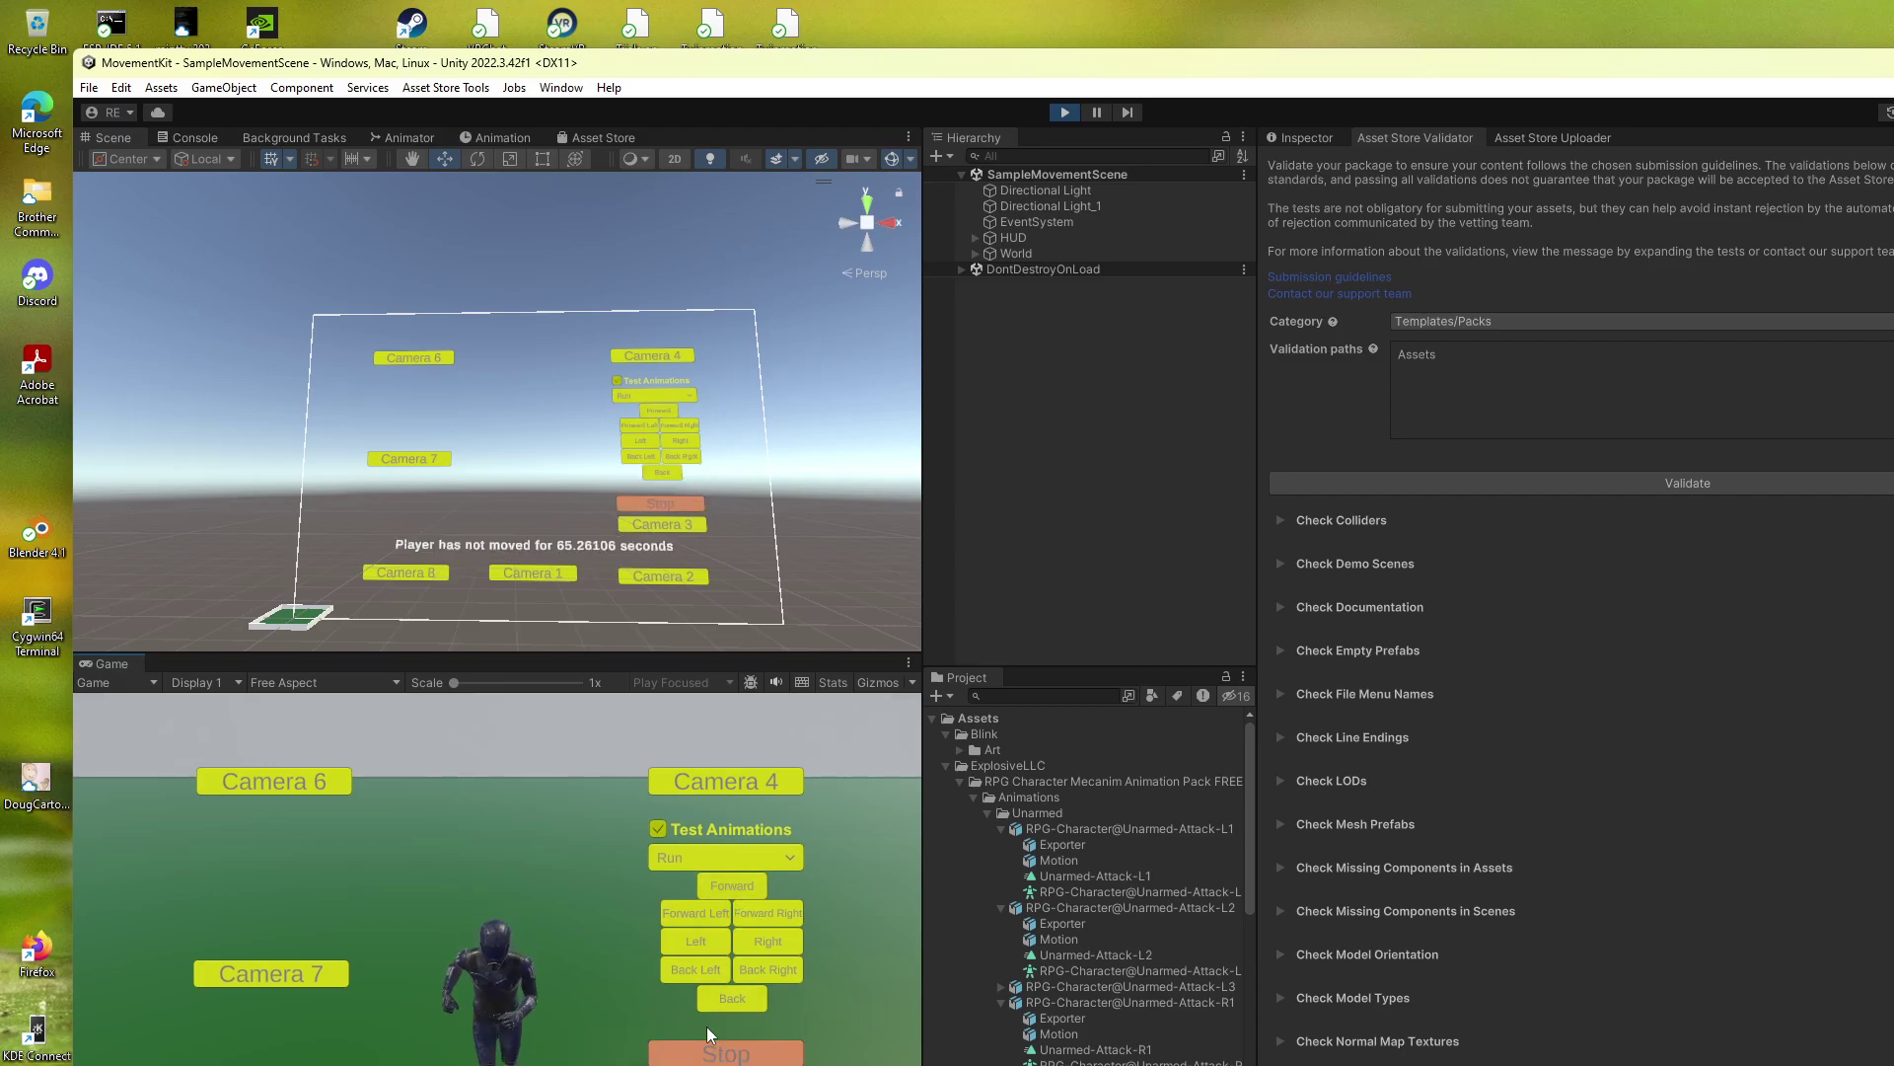
Step: Repeatedly stop and restart the Run animation test, leaving the character running
left_click(704, 944)
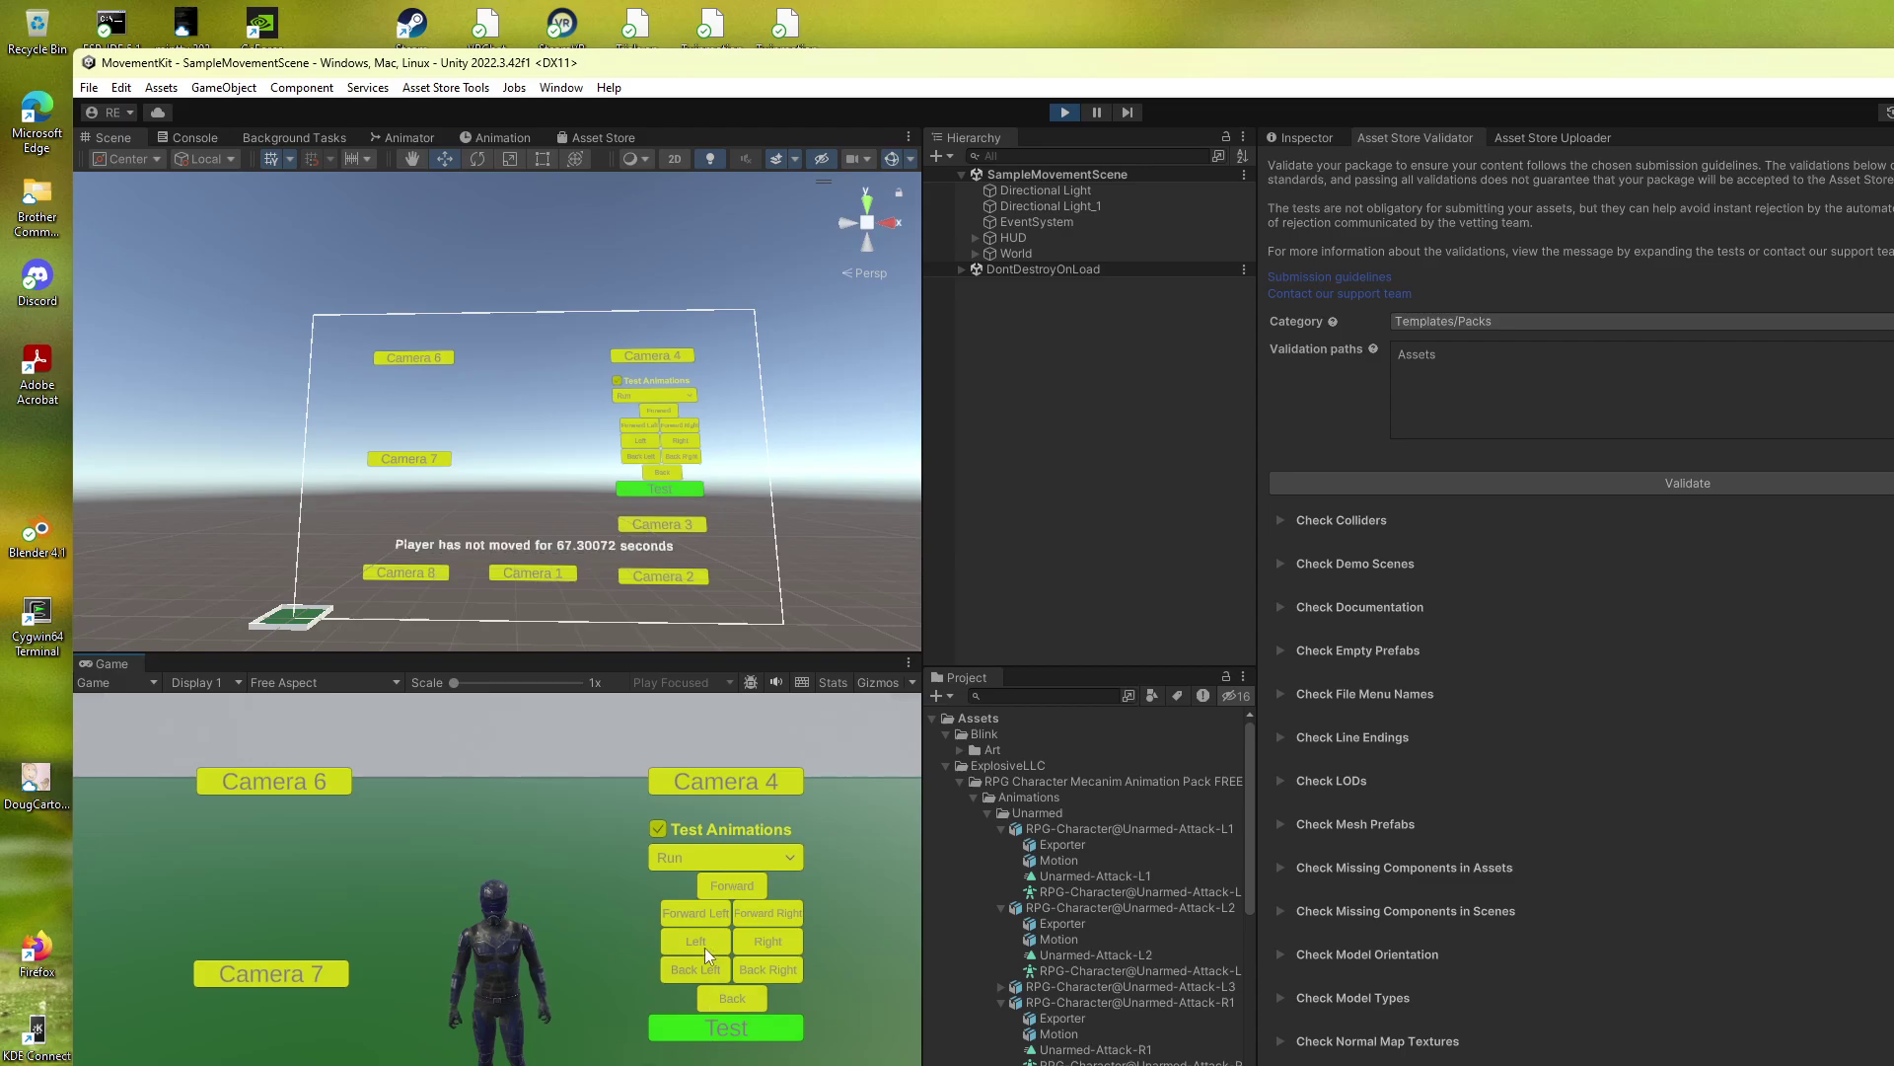
left_click(725, 1024)
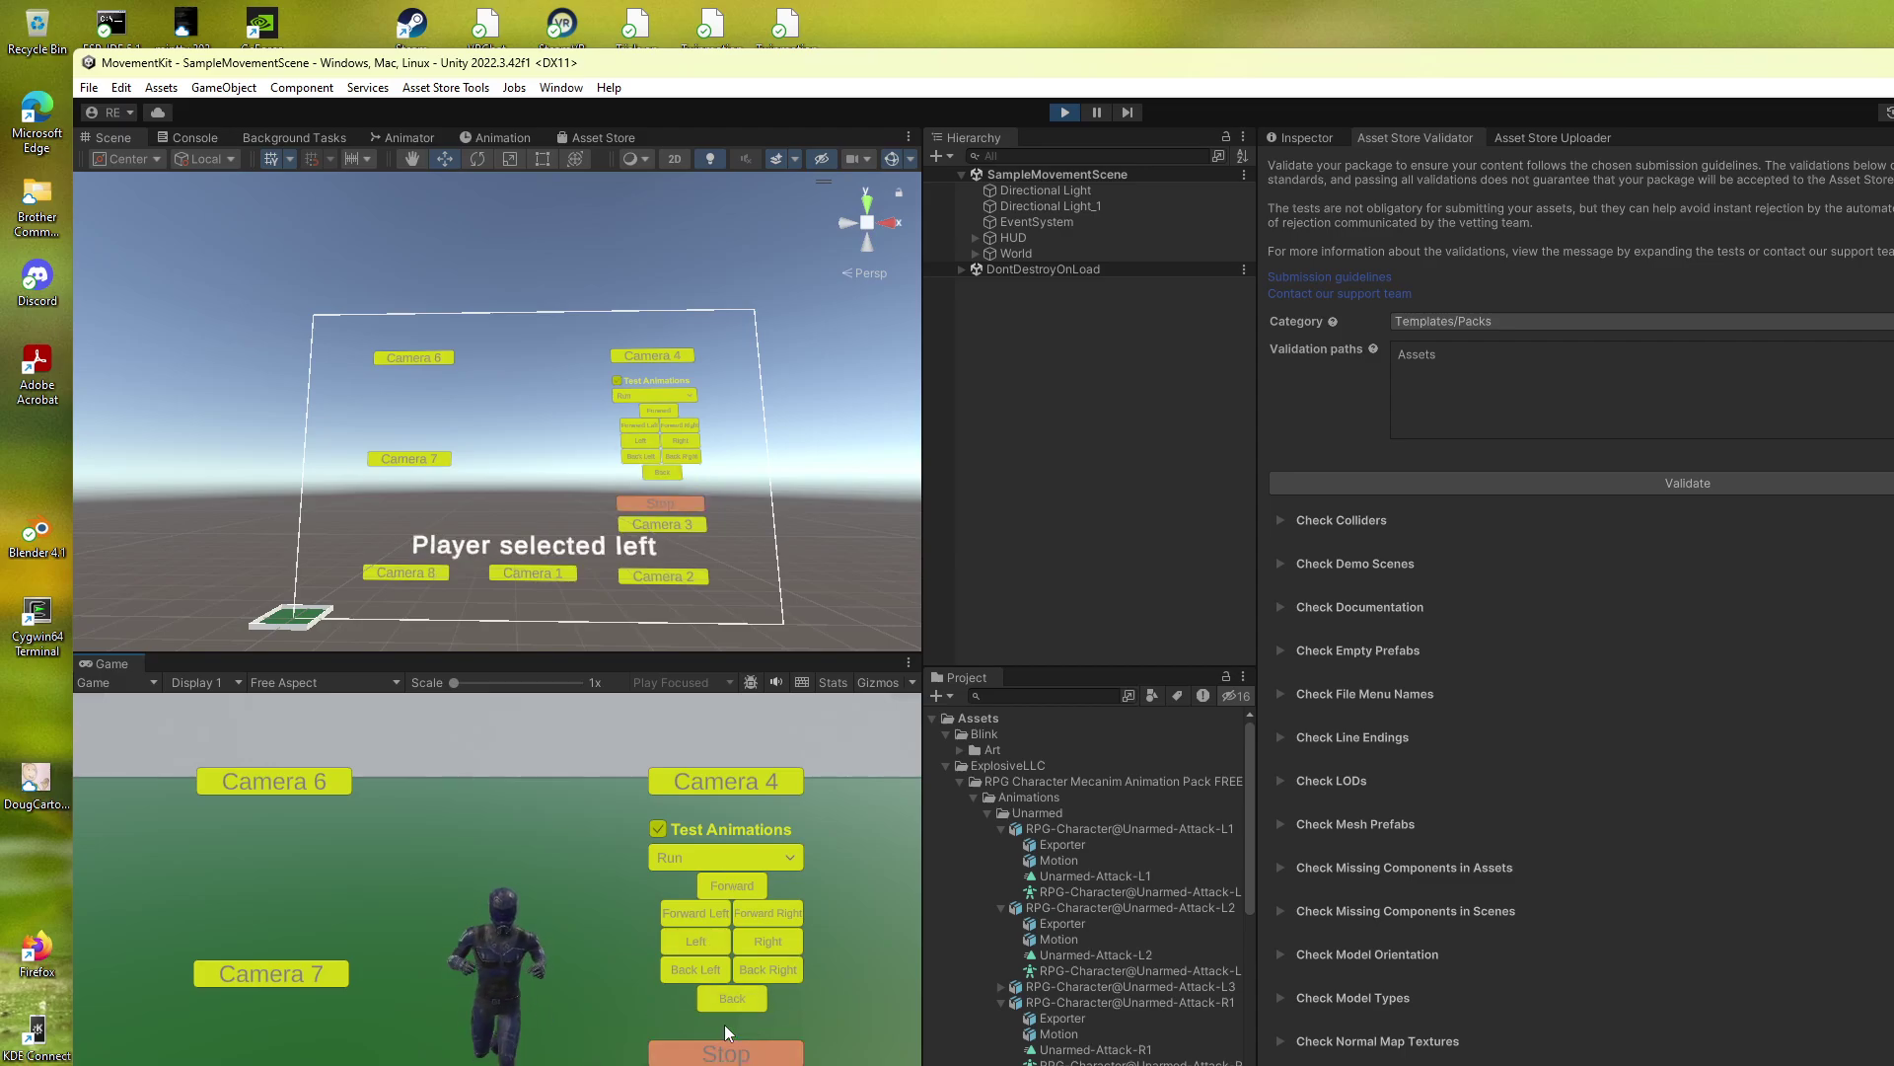
left_click(725, 1027)
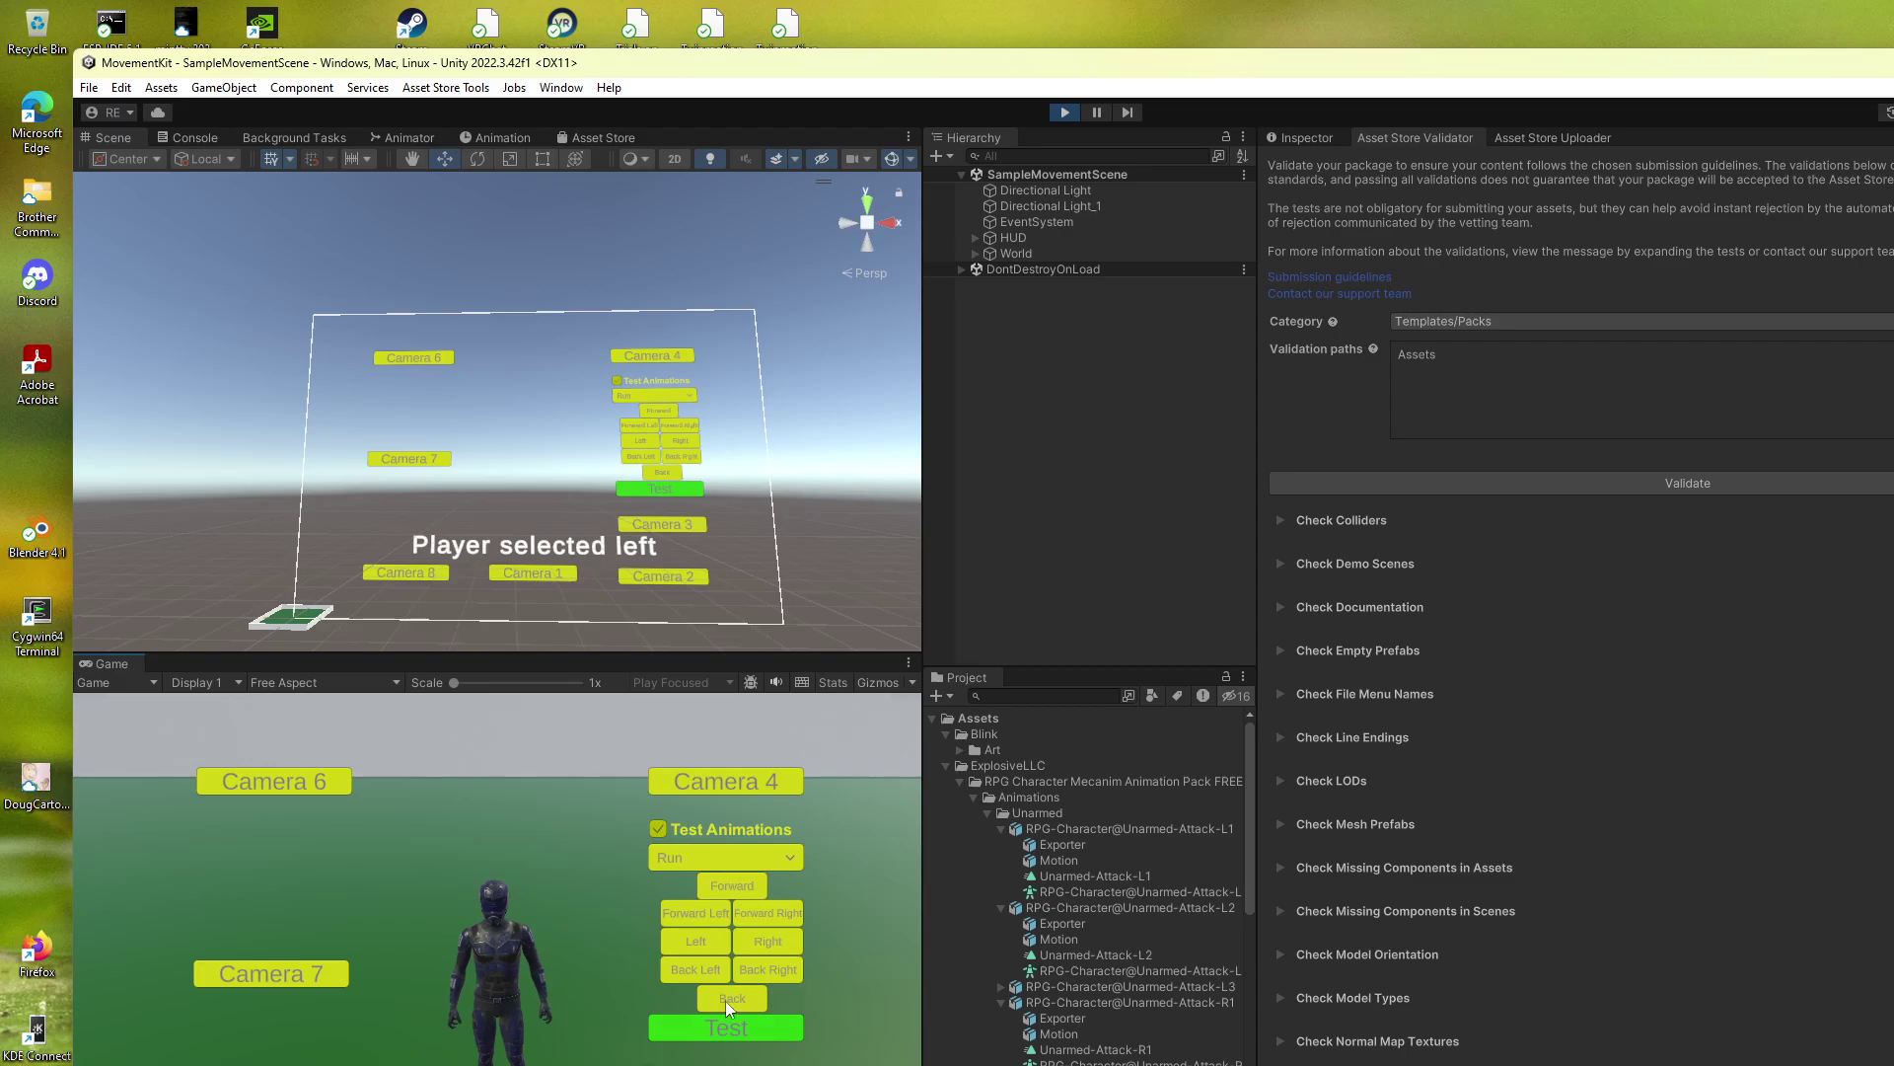
left_click(706, 940)
left_click(710, 1028)
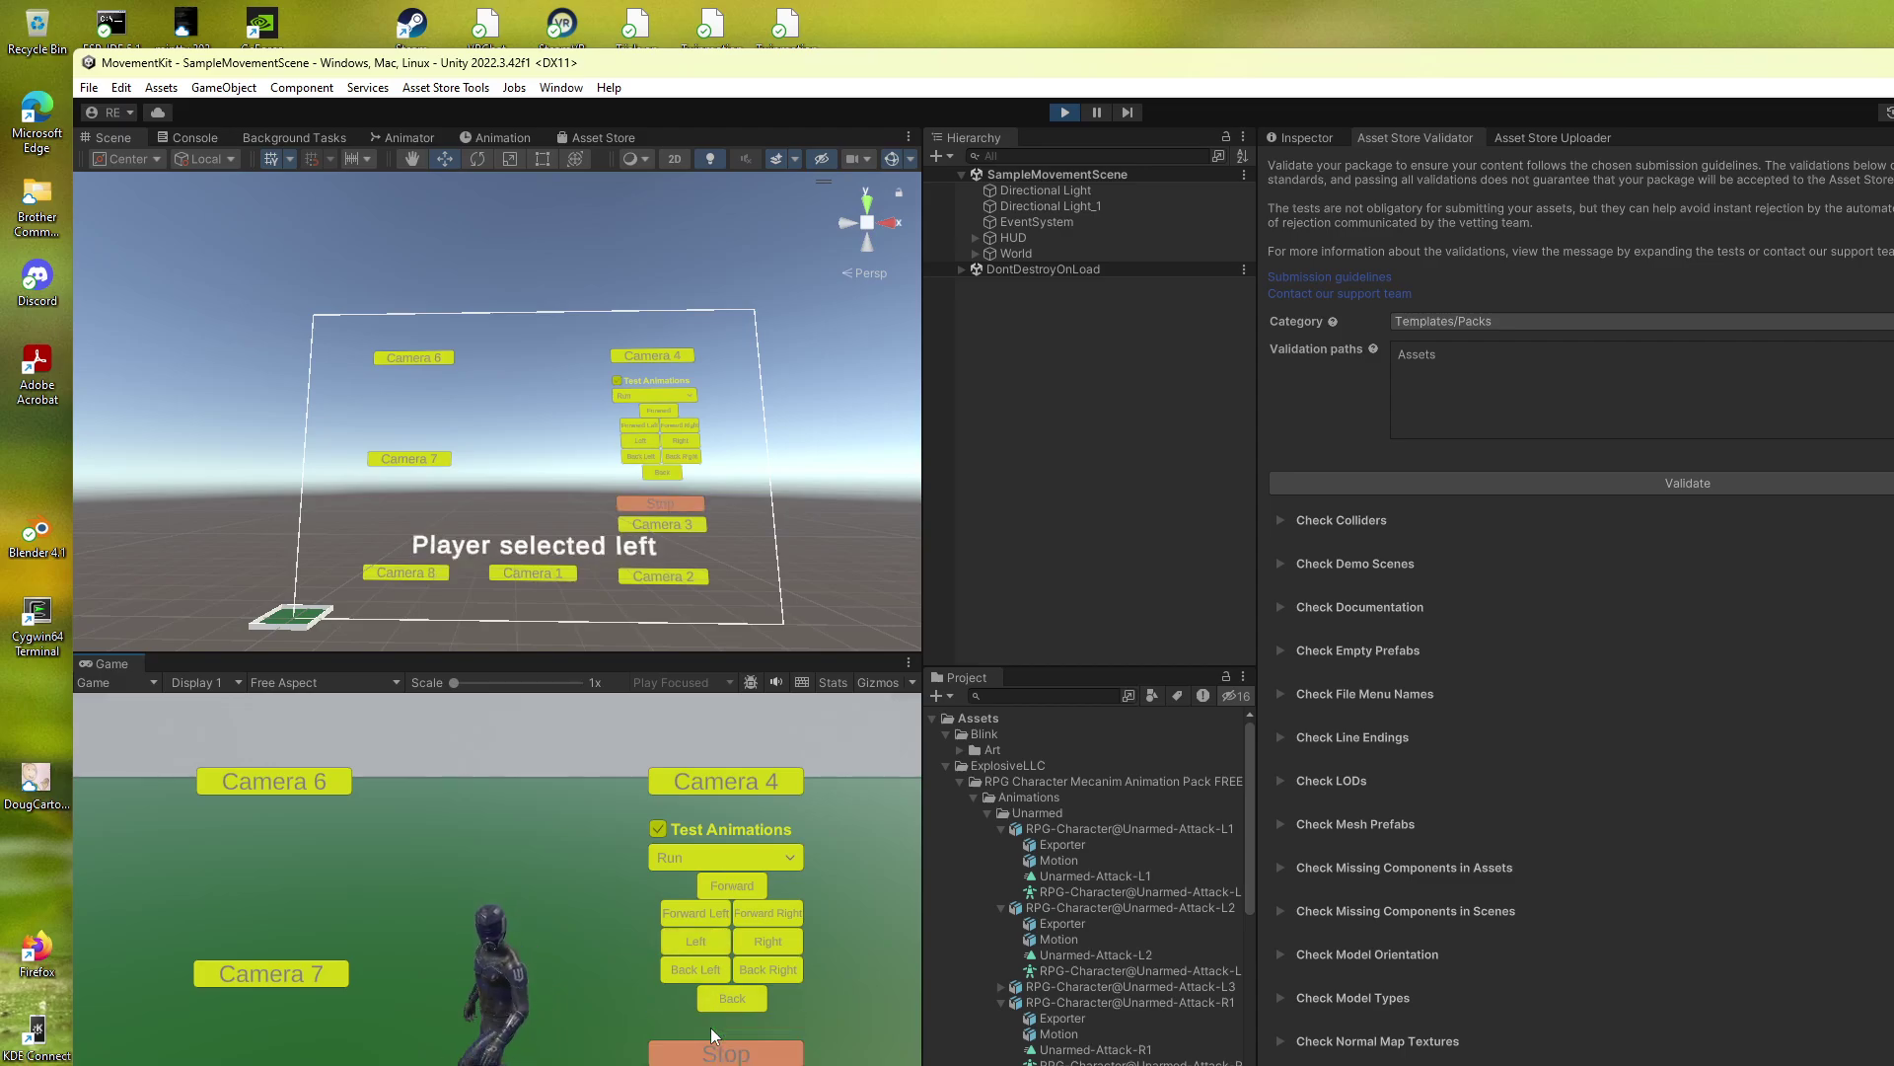
left_click(717, 1026)
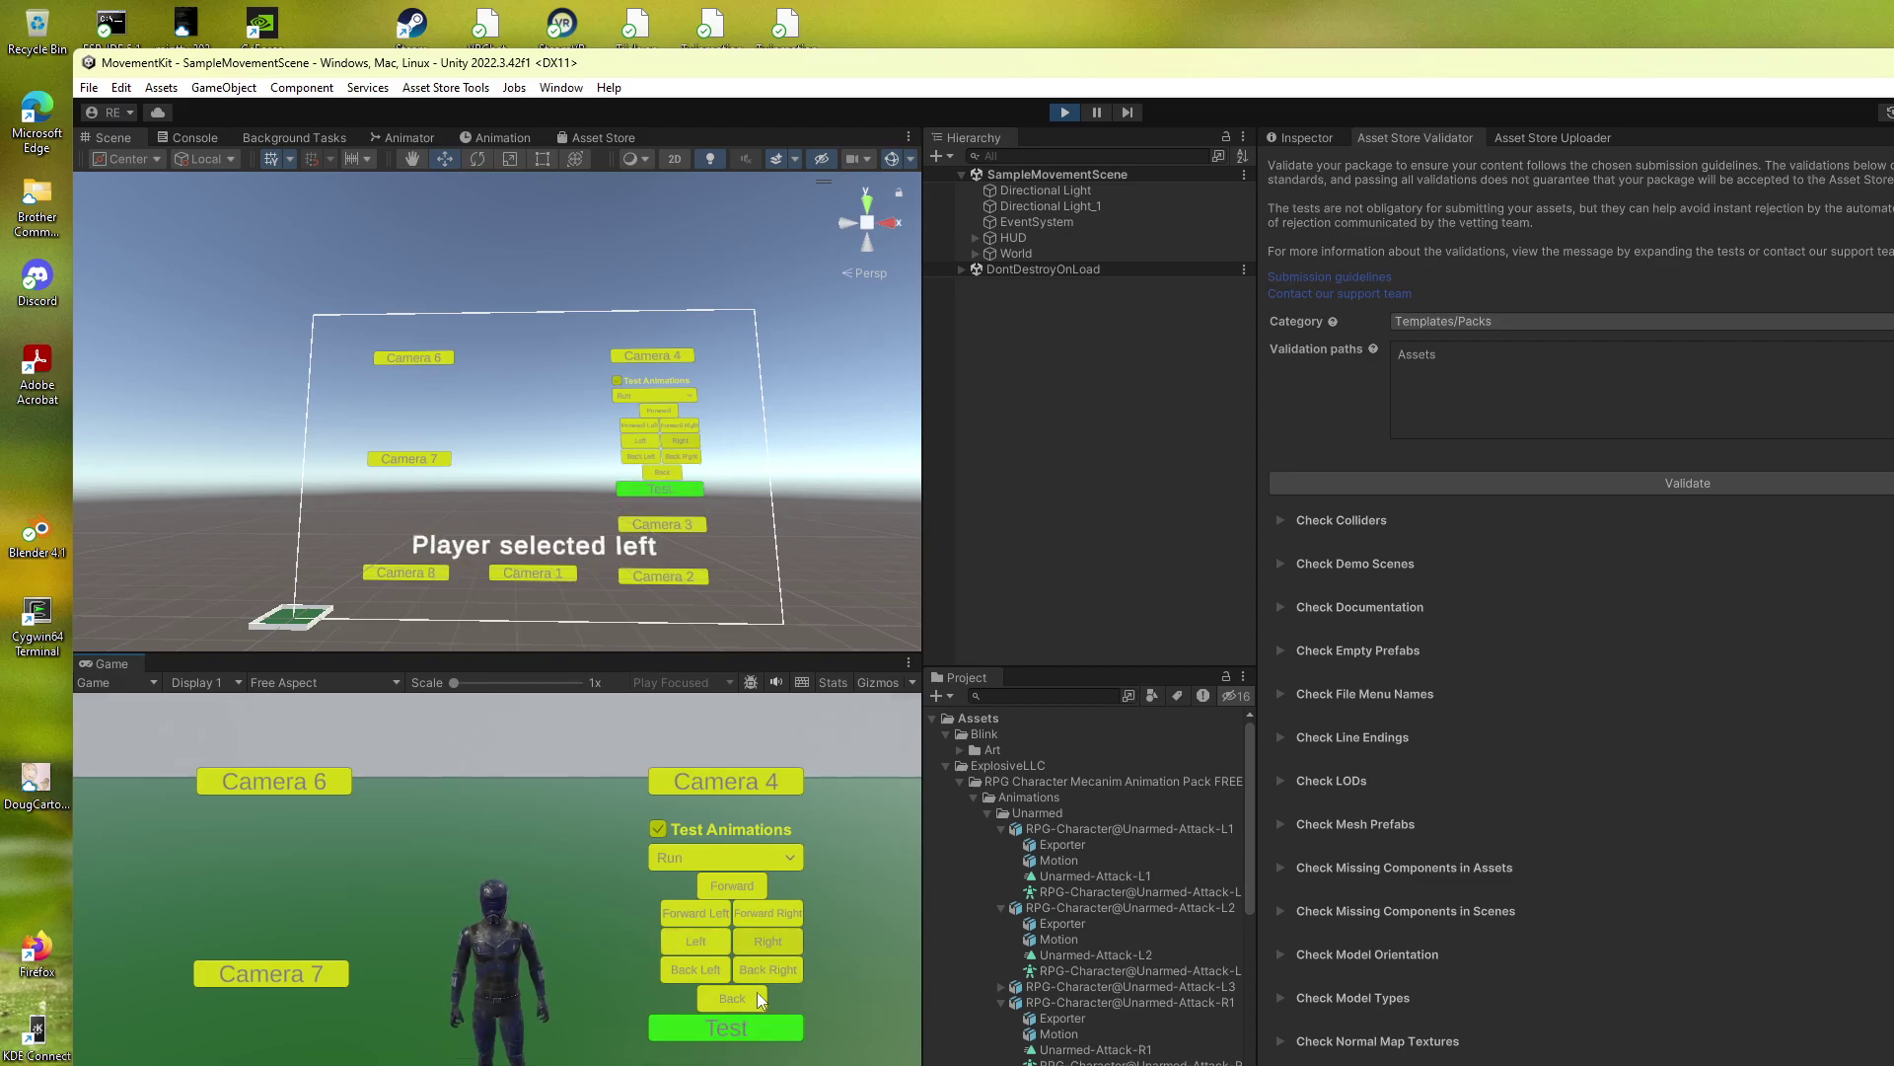
left_click(748, 1027)
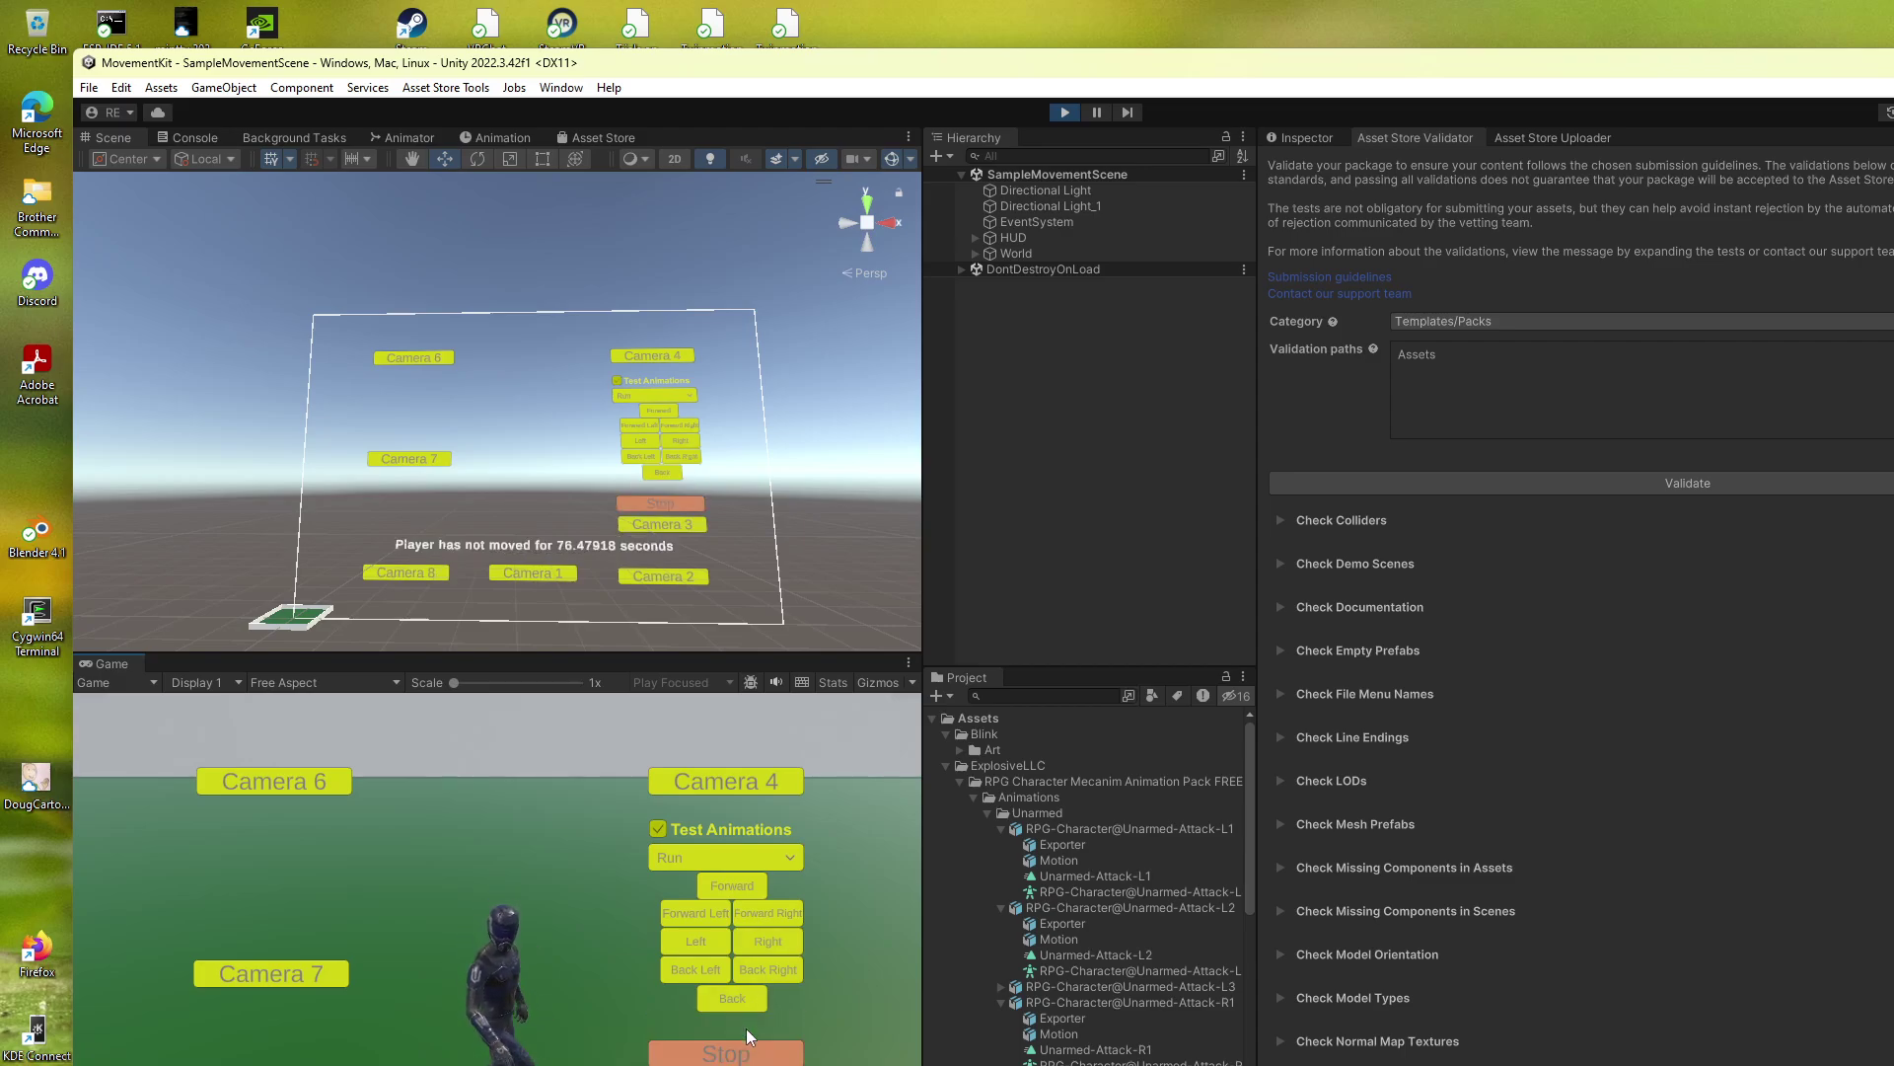
left_click(730, 1052)
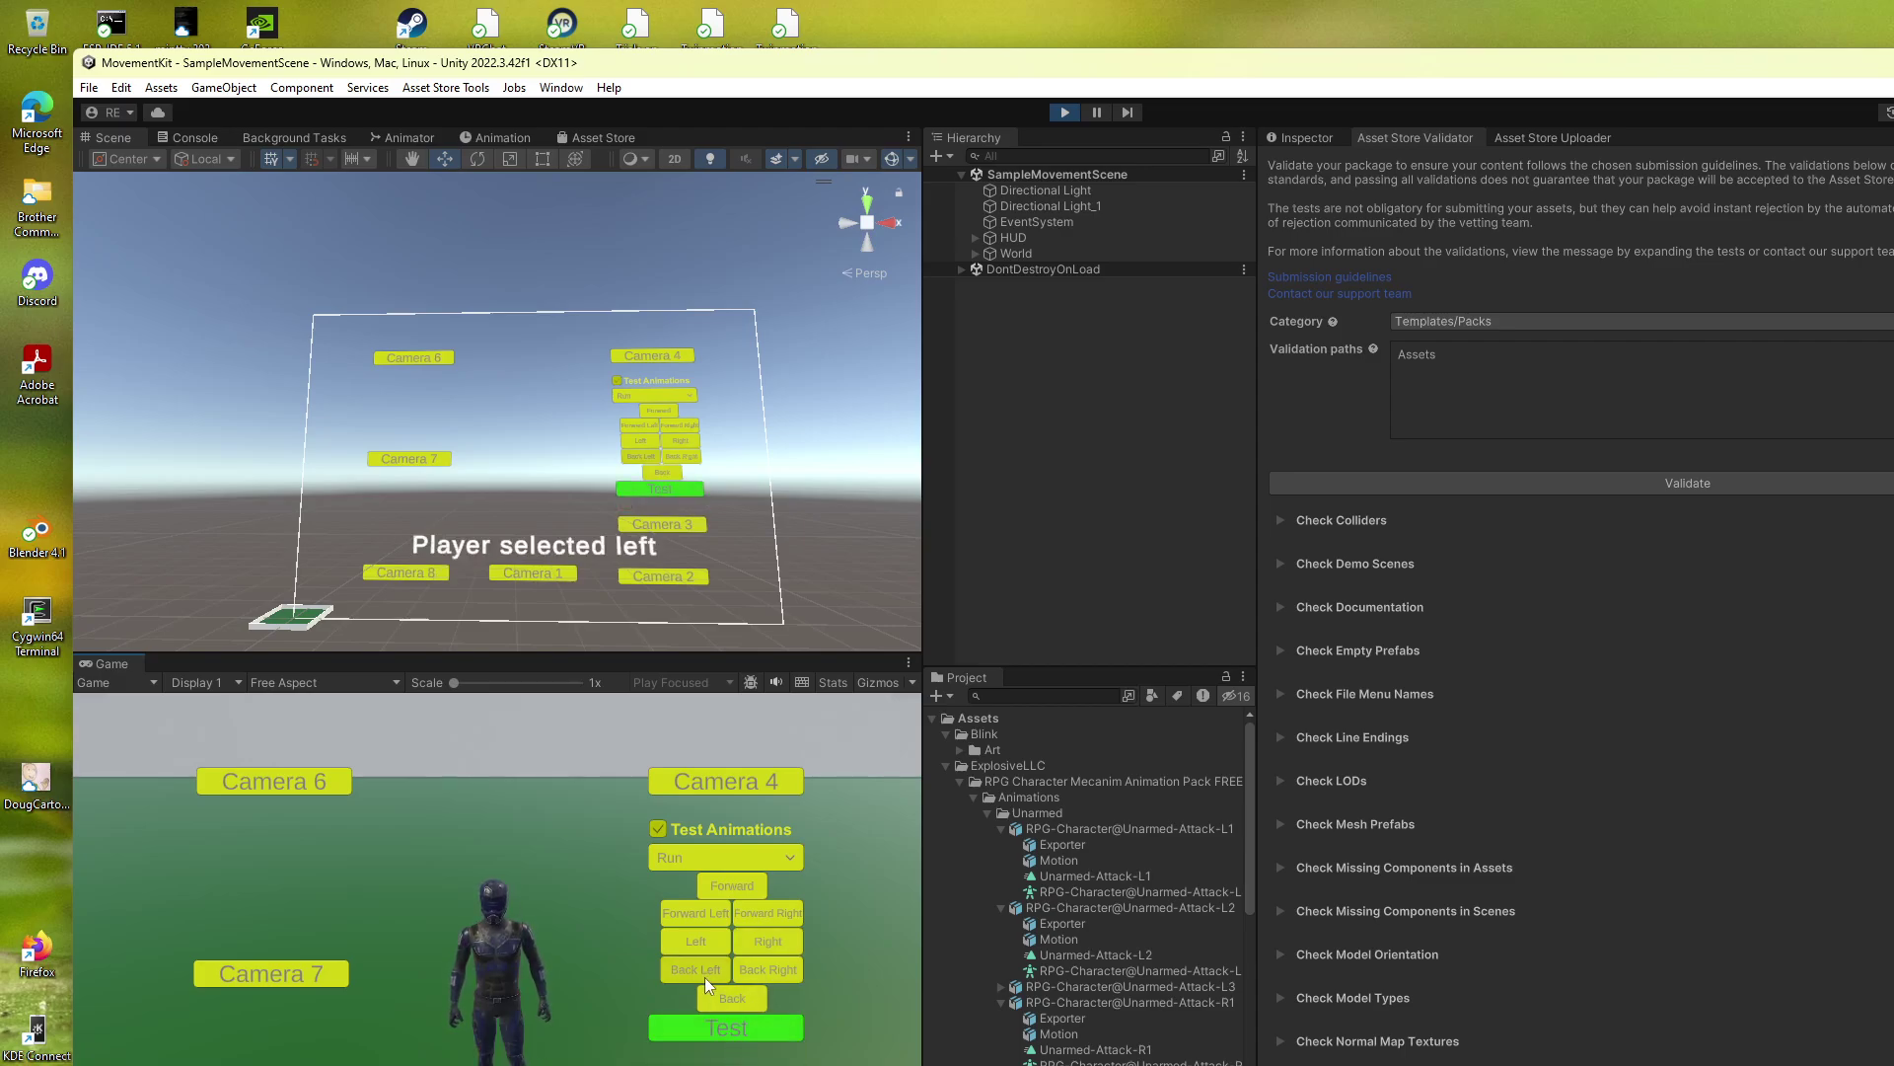
left_click(713, 1028)
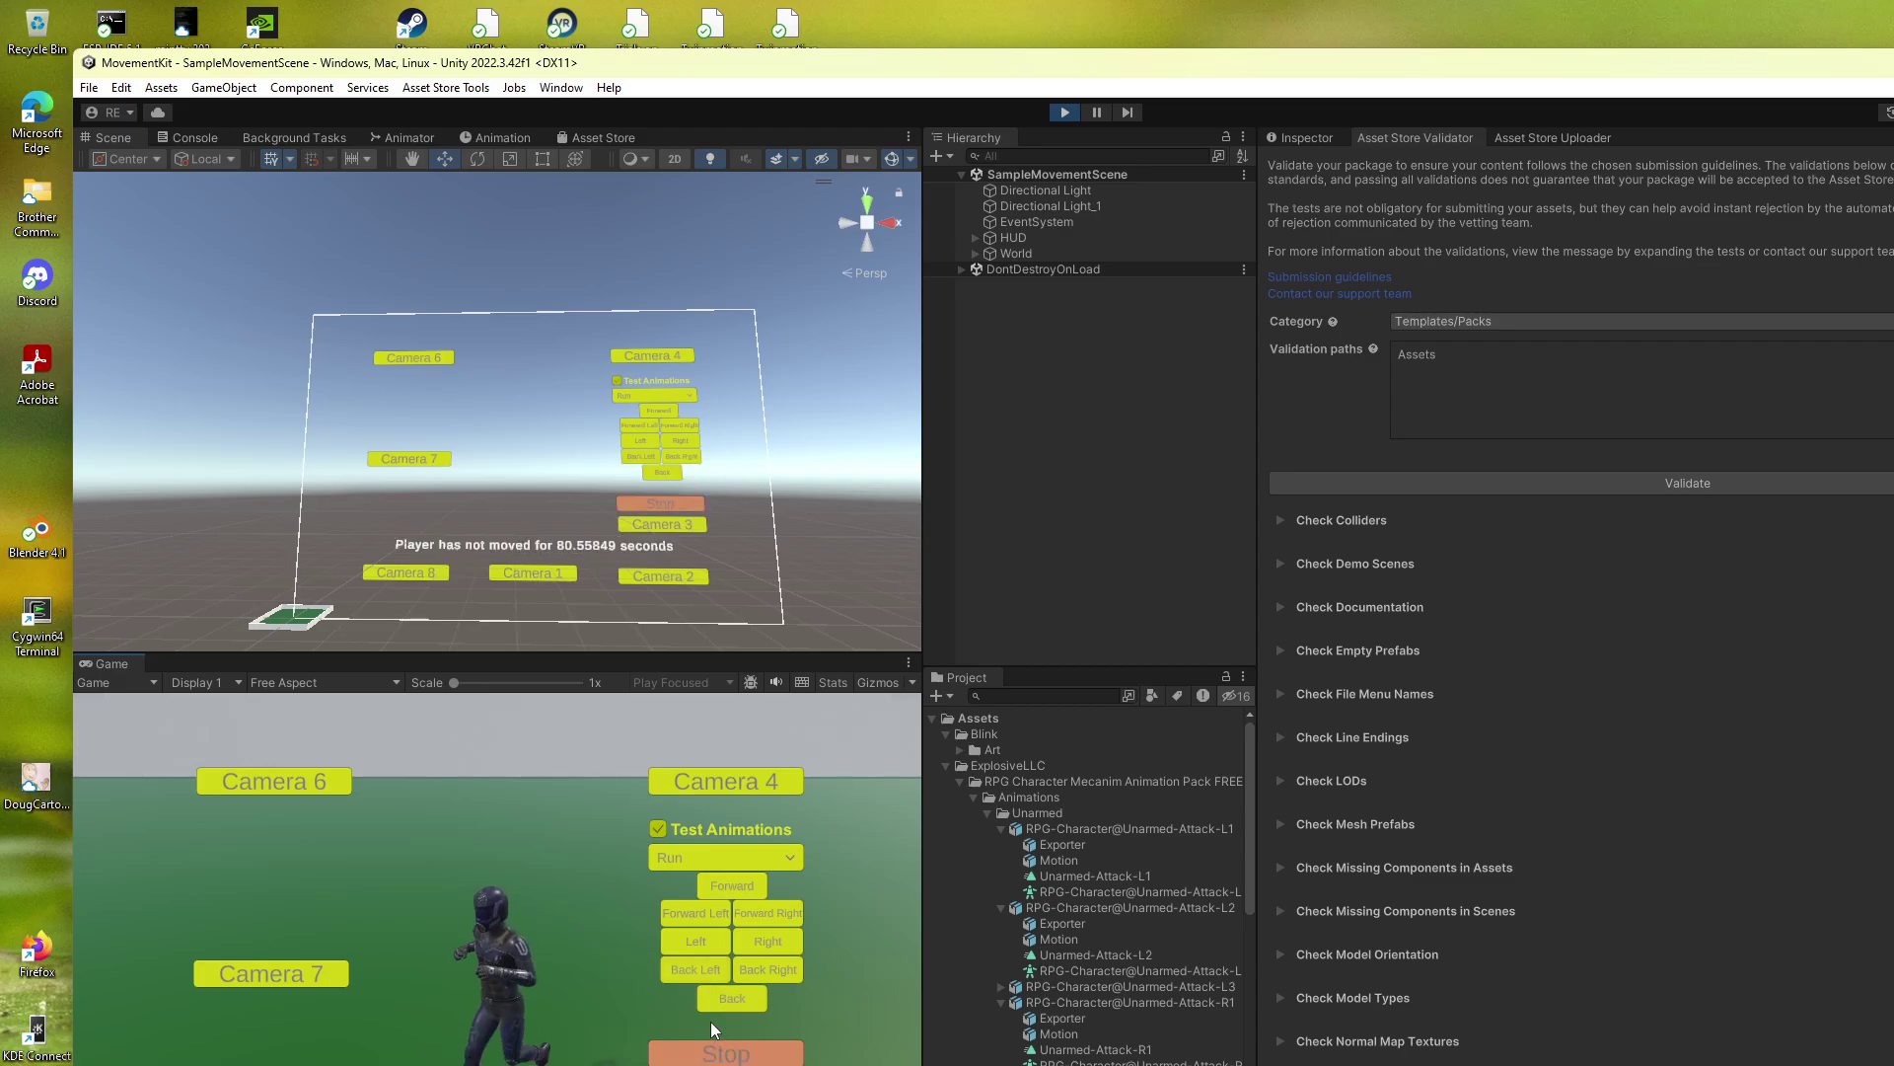
left_click(729, 1053)
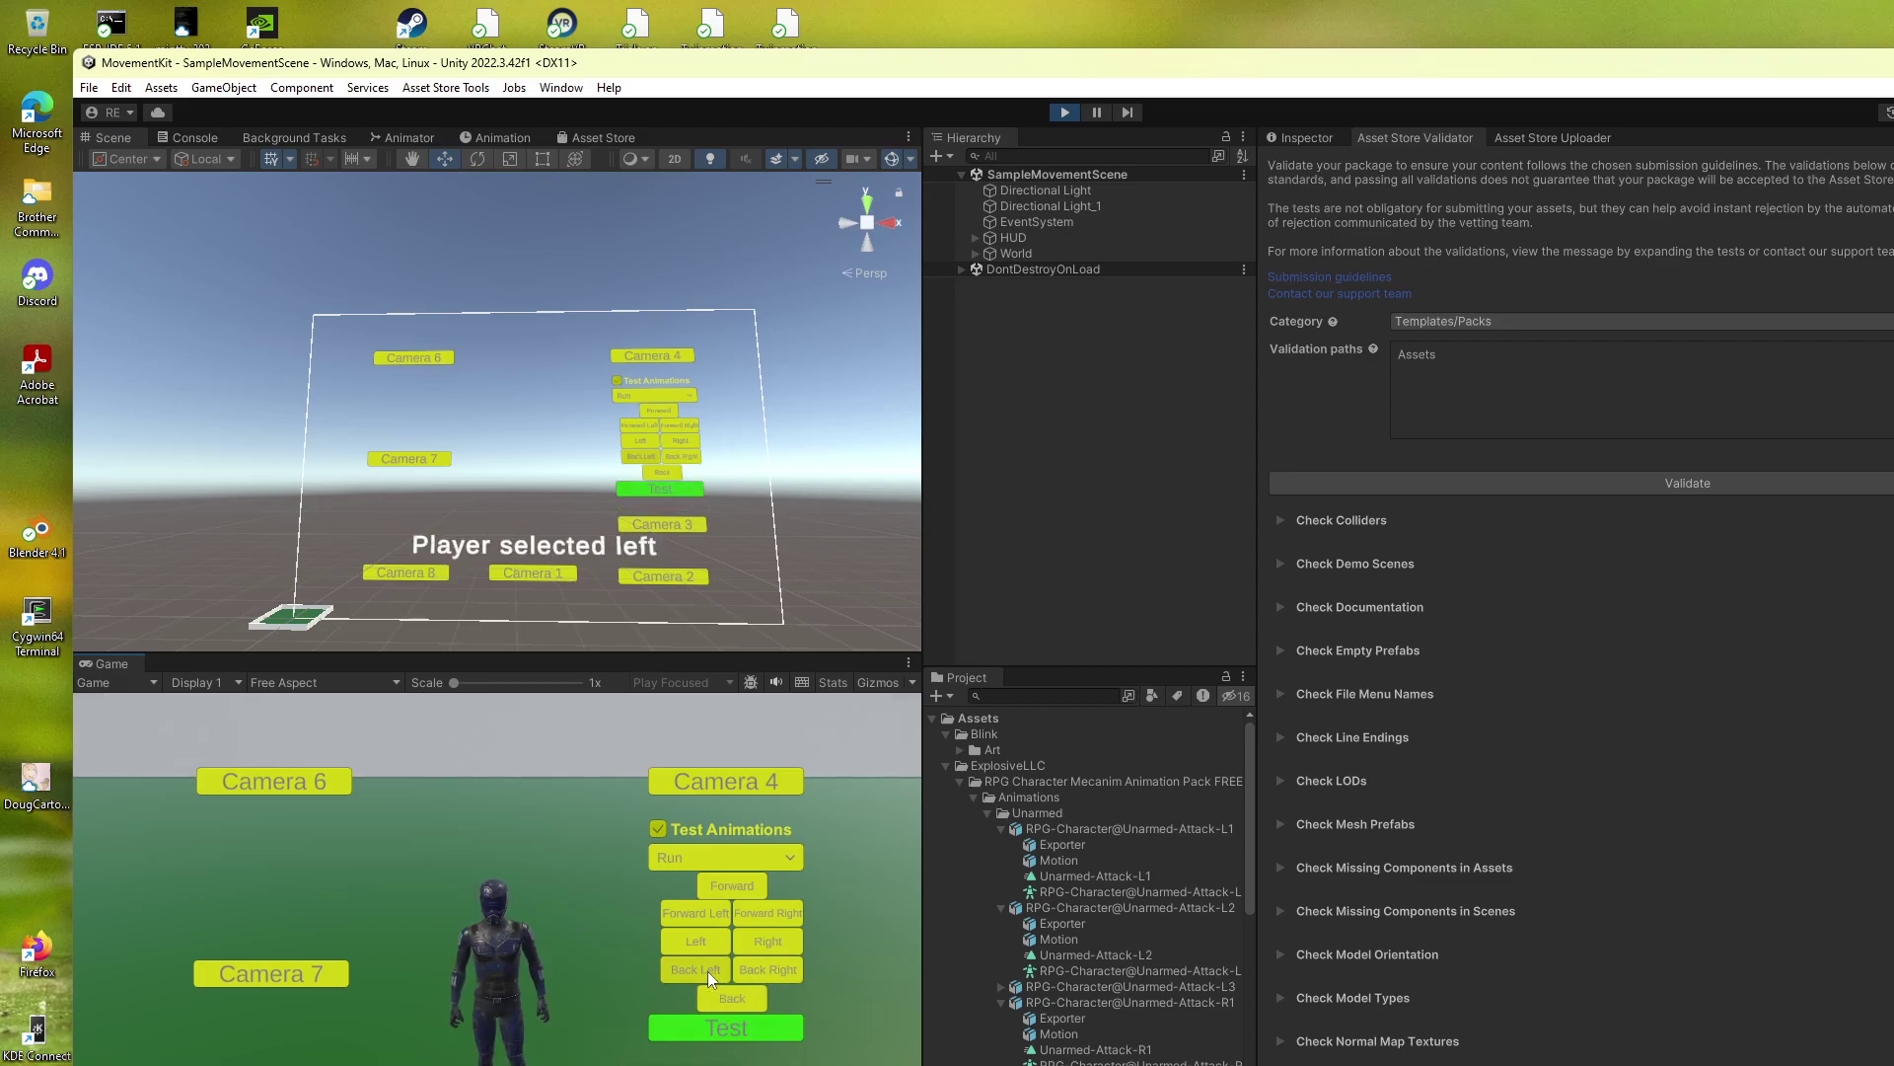
left_click(726, 1027)
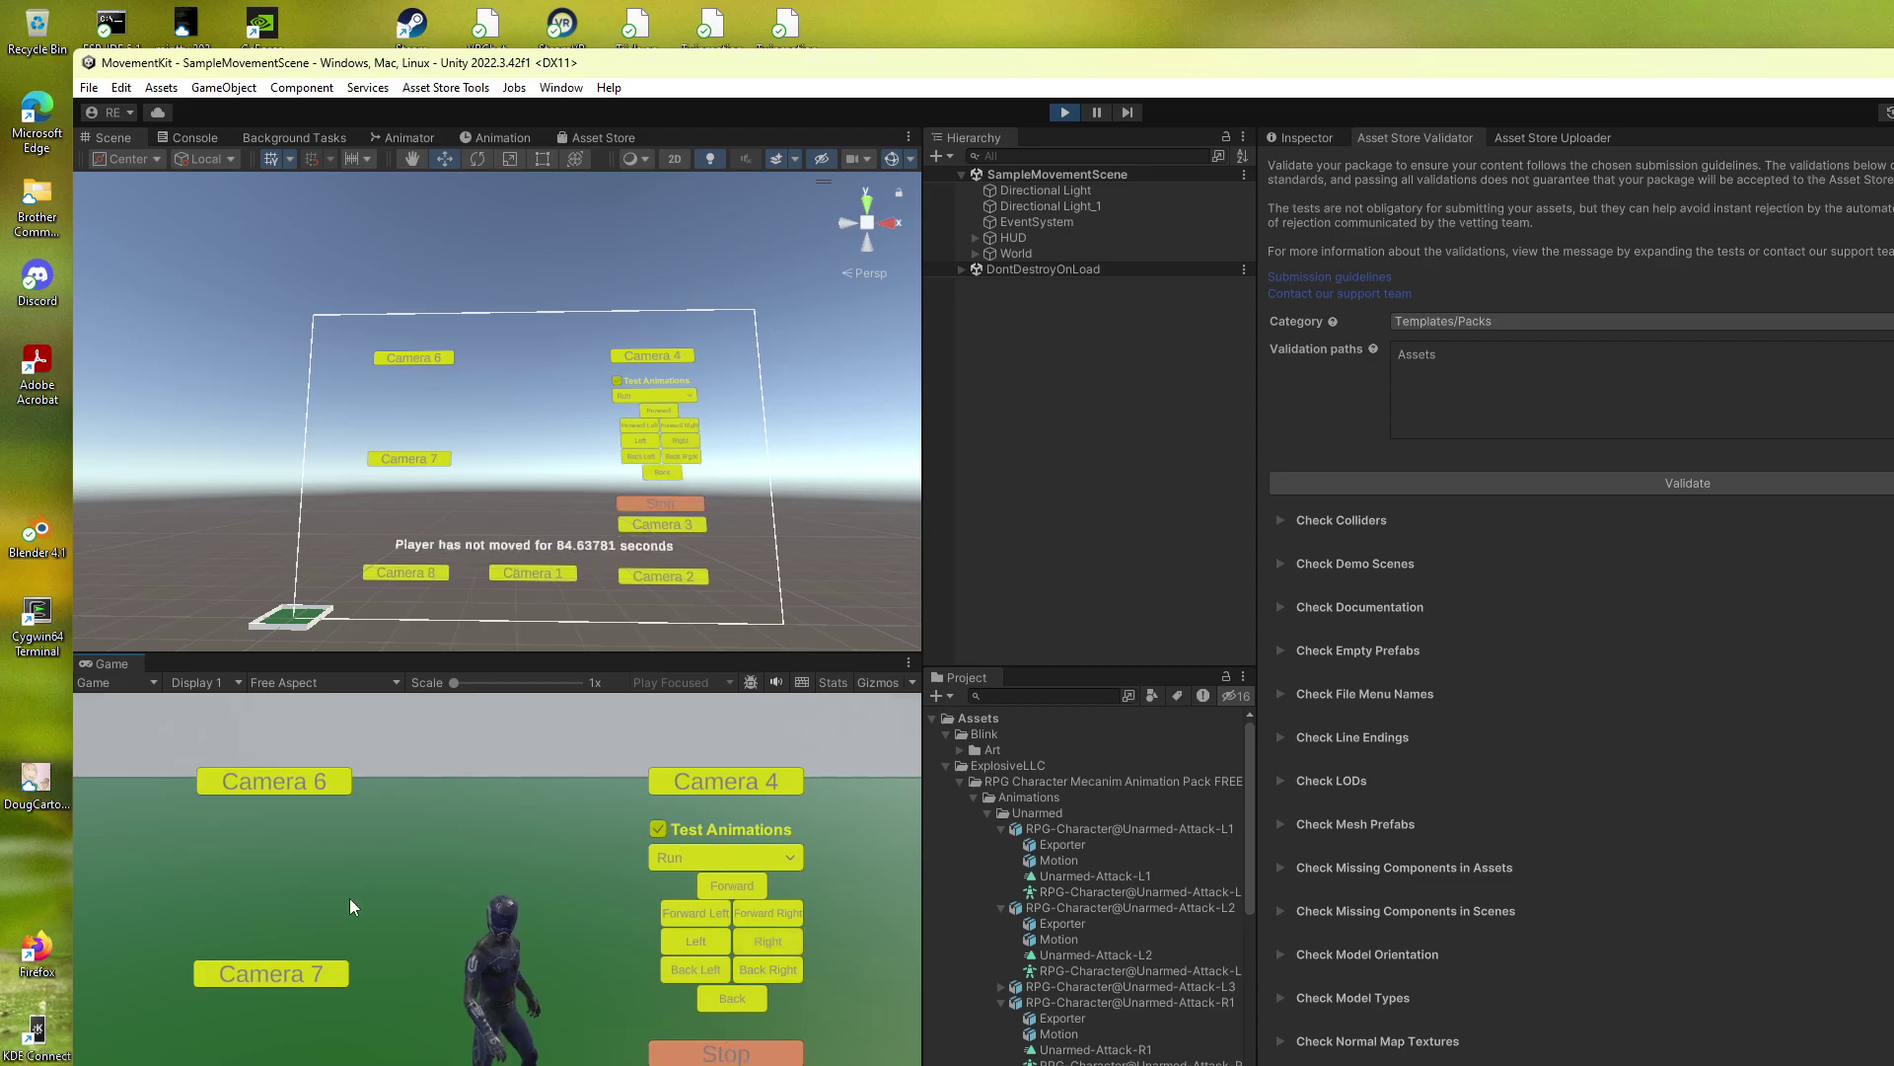
left_click(727, 1053)
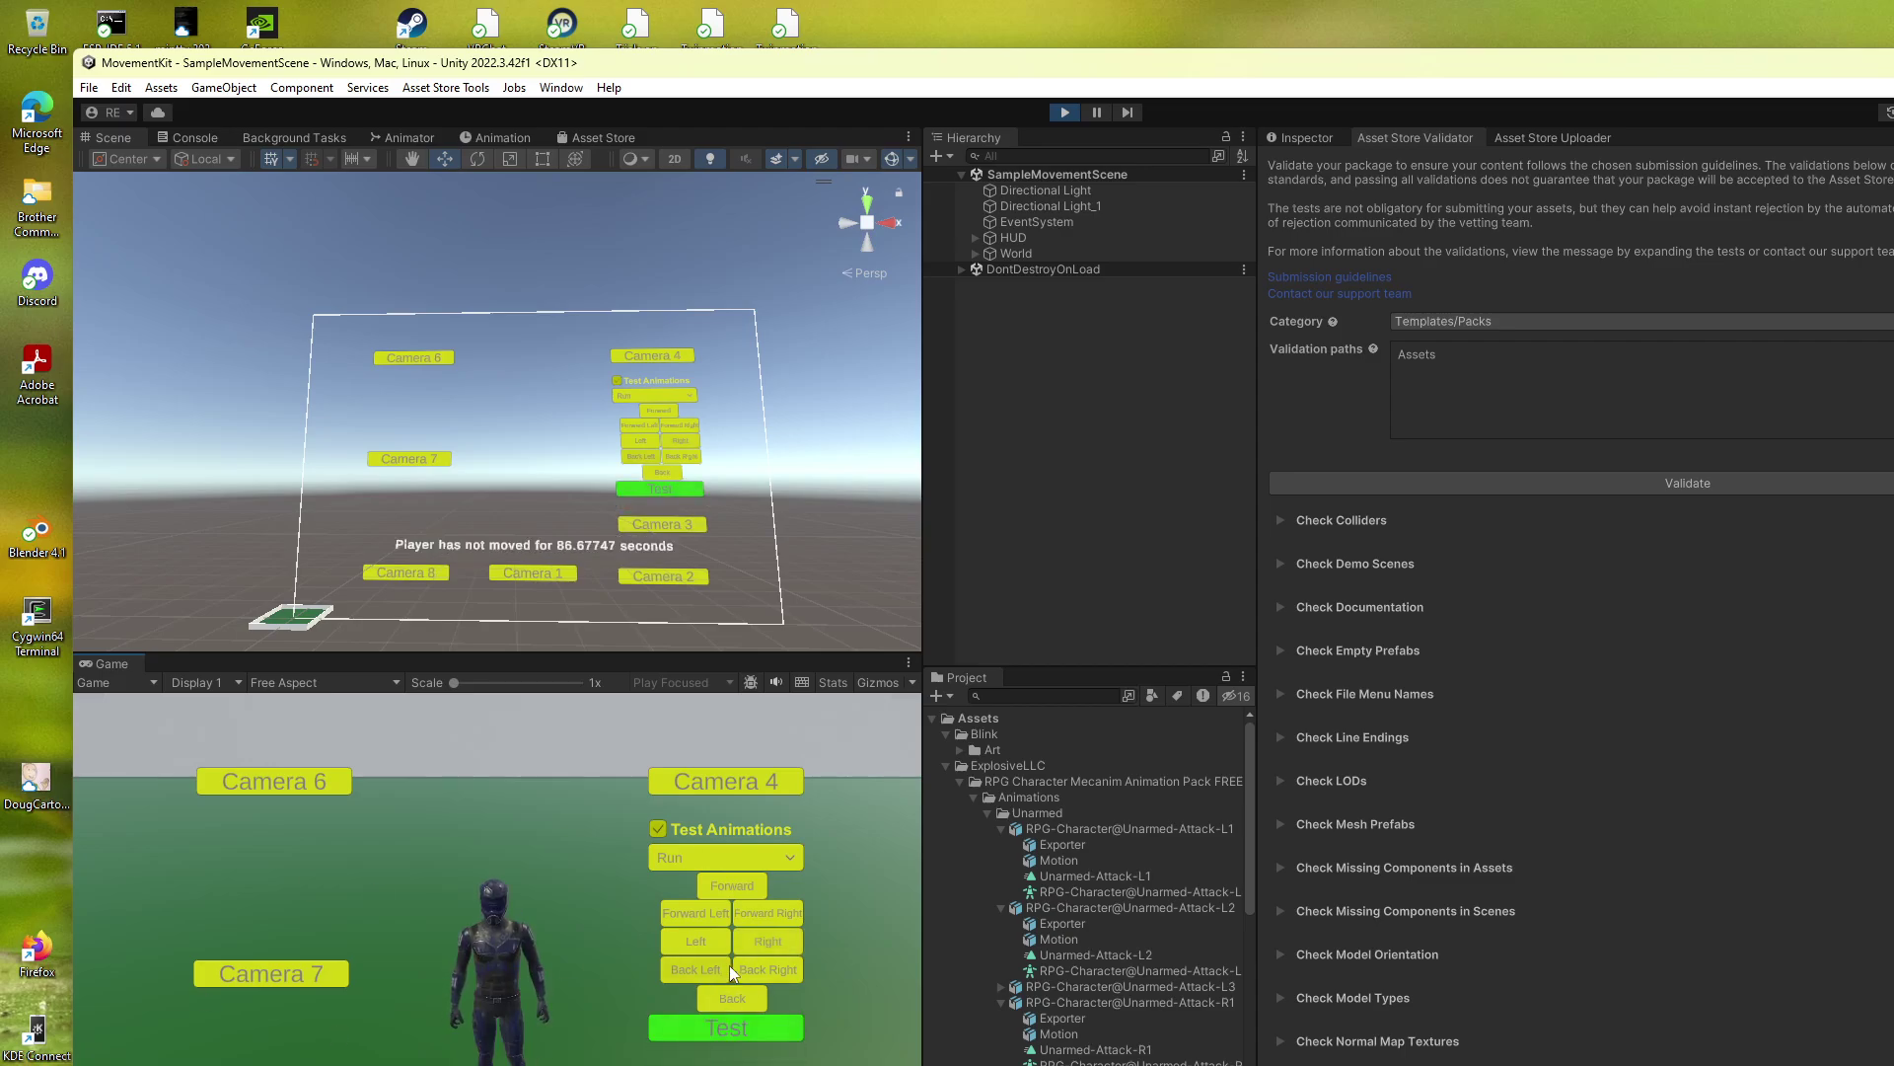
left_click(742, 1032)
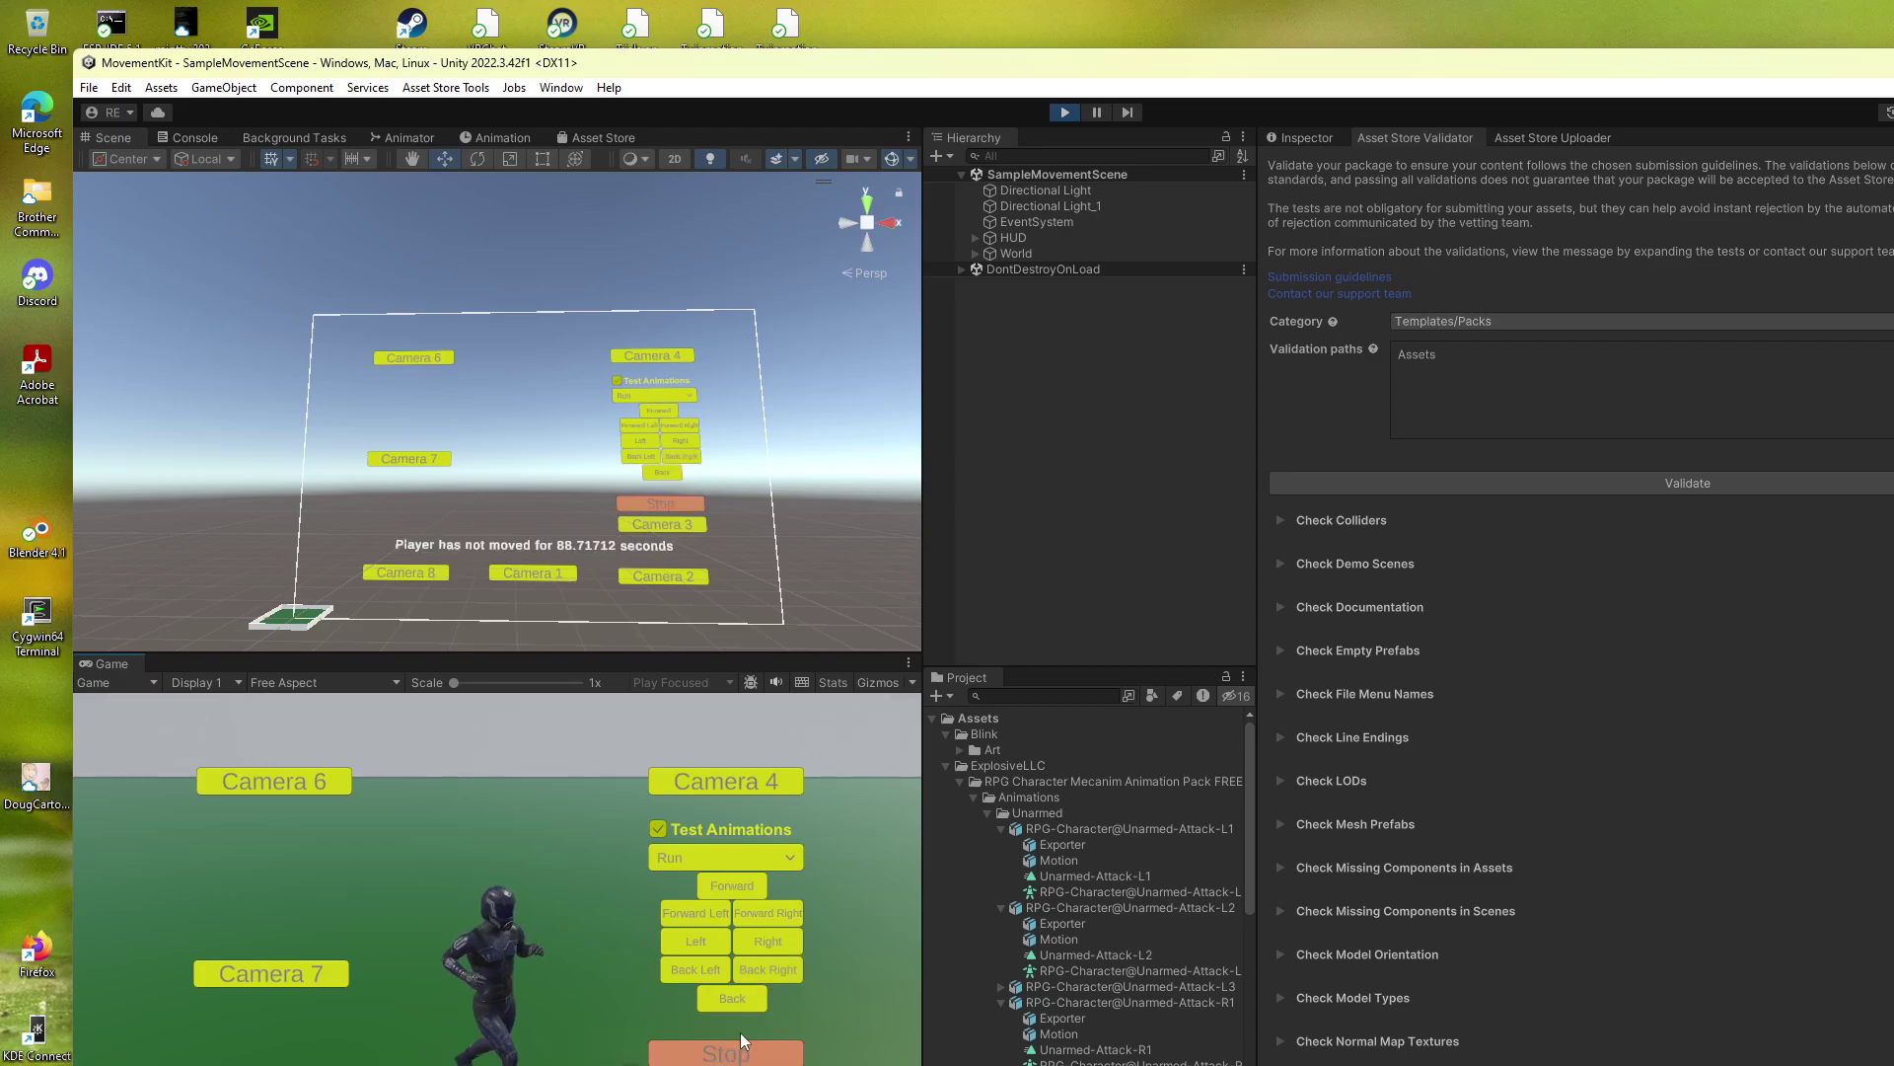
left_click(721, 1040)
left_click(730, 1026)
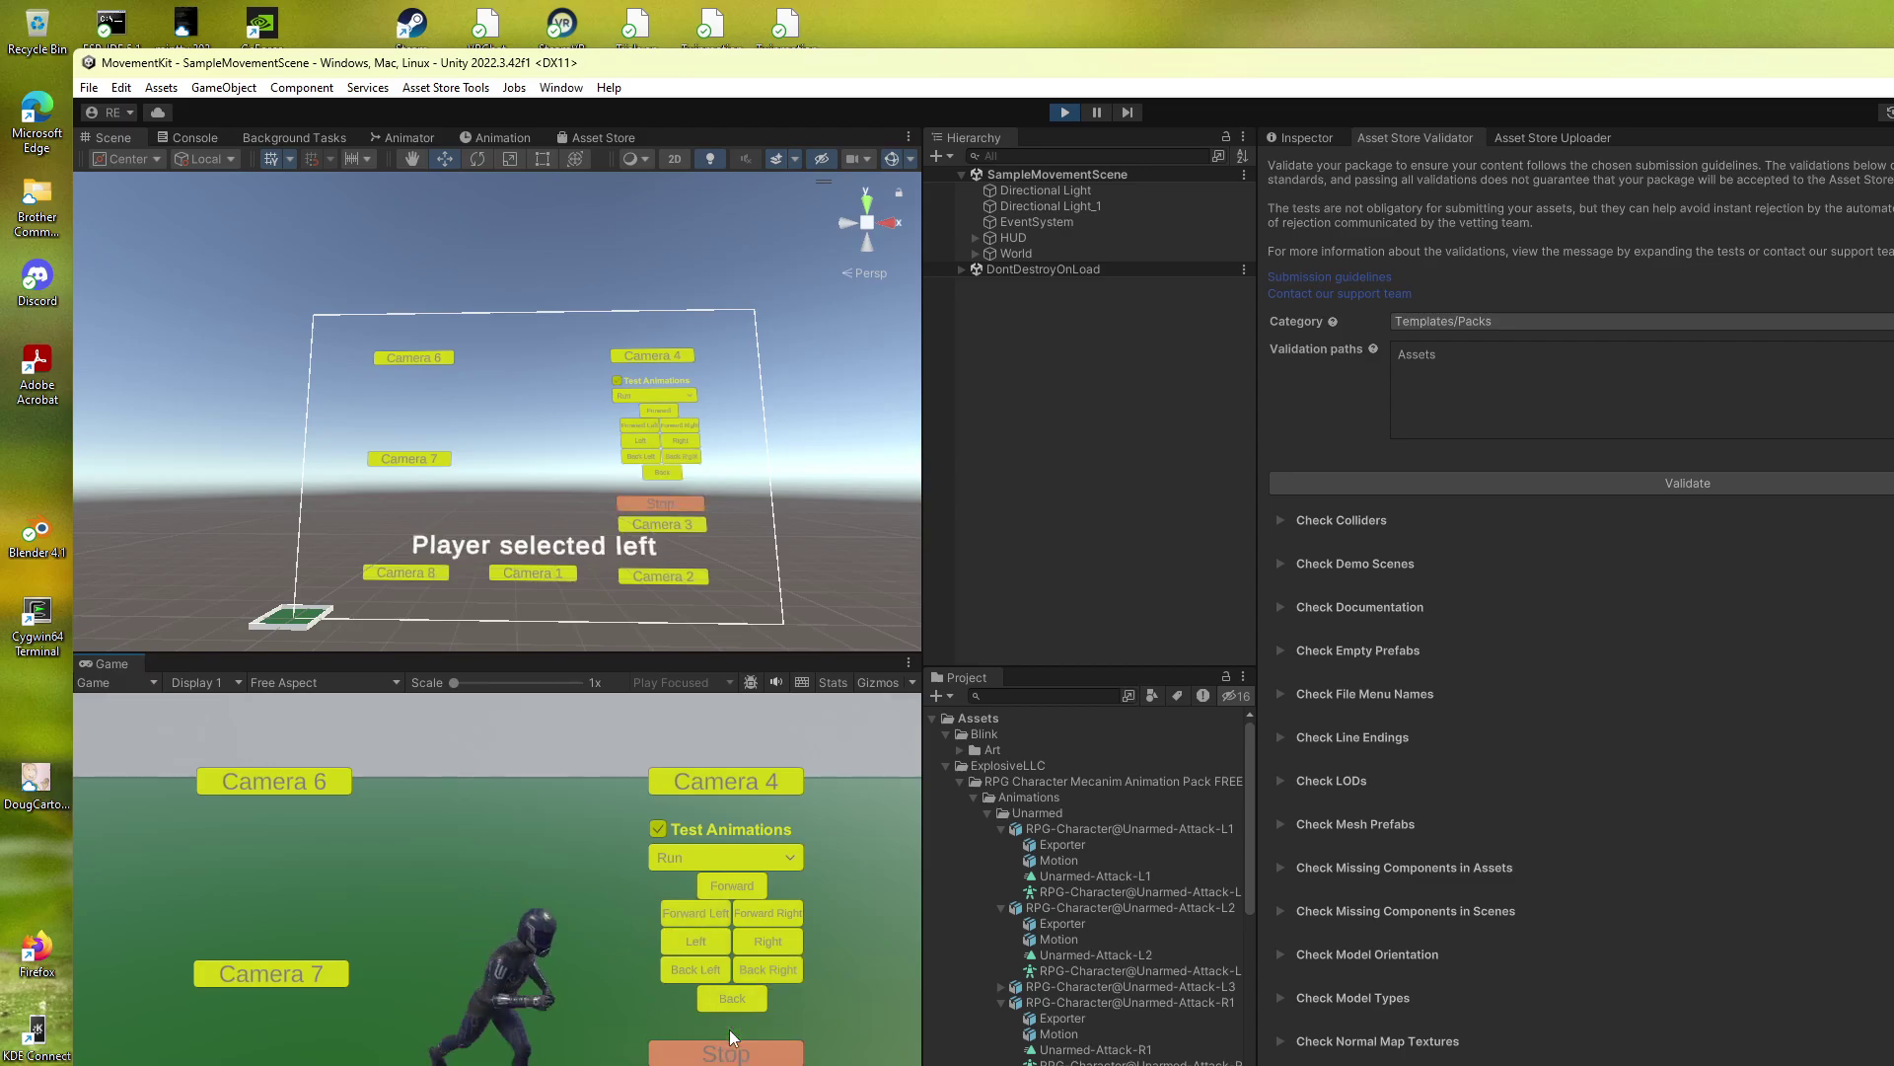
left_click(711, 1049)
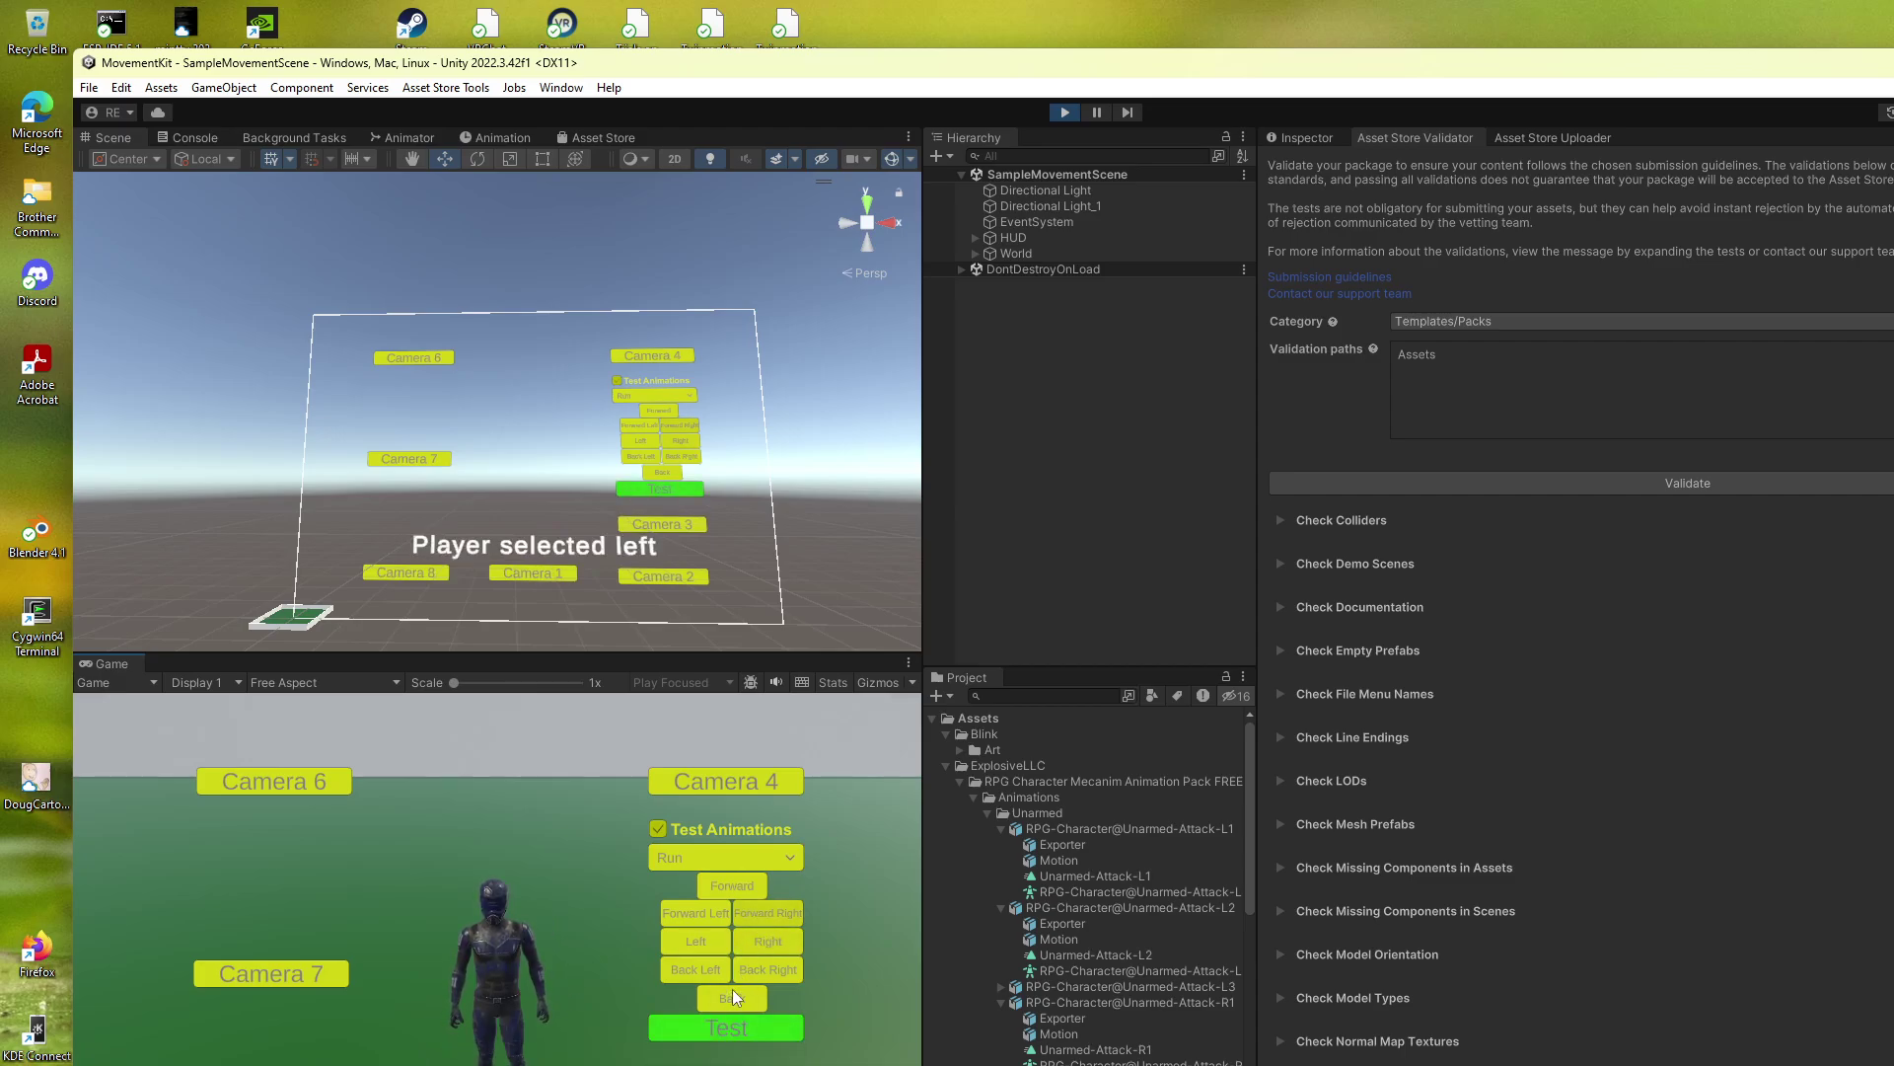
left_click(710, 1031)
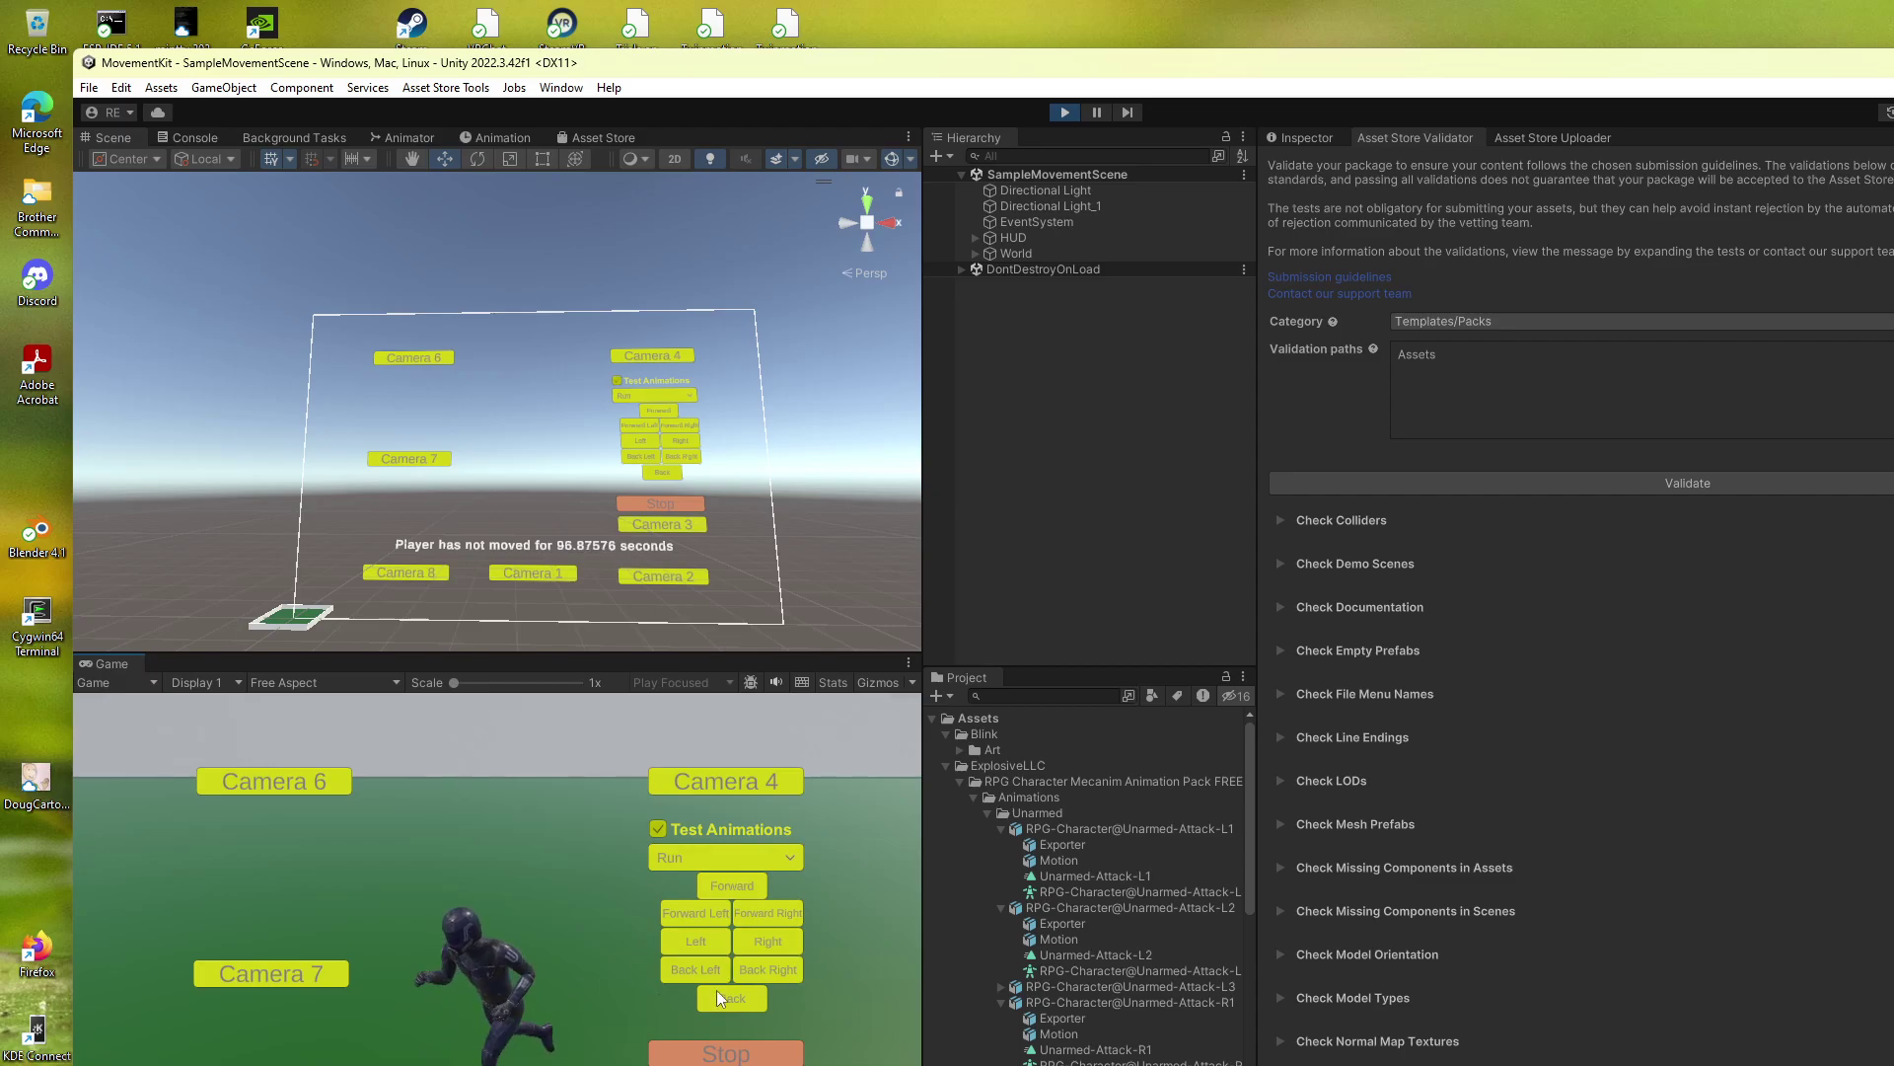
Step: Stop the Run test and collapse the ExplosiveLLC folder in the Project window
left_click(706, 1055)
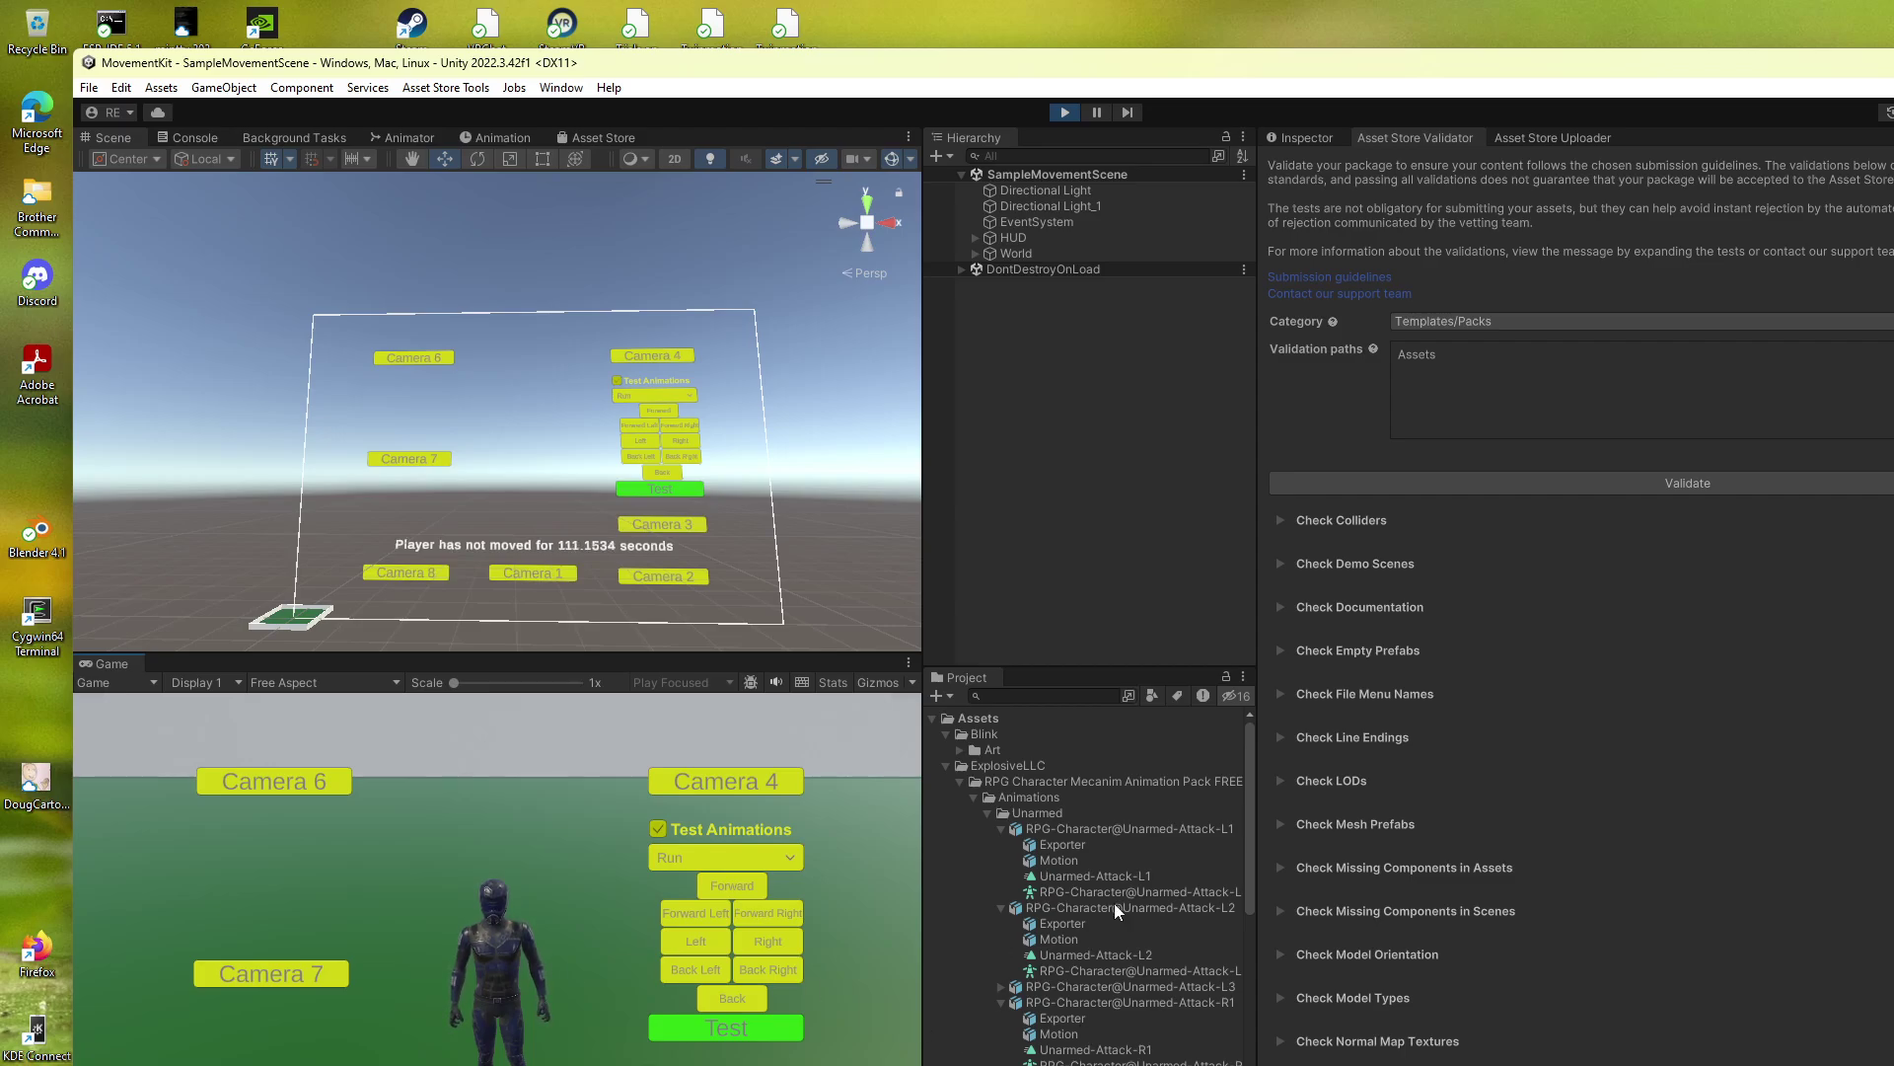
left_click(945, 767)
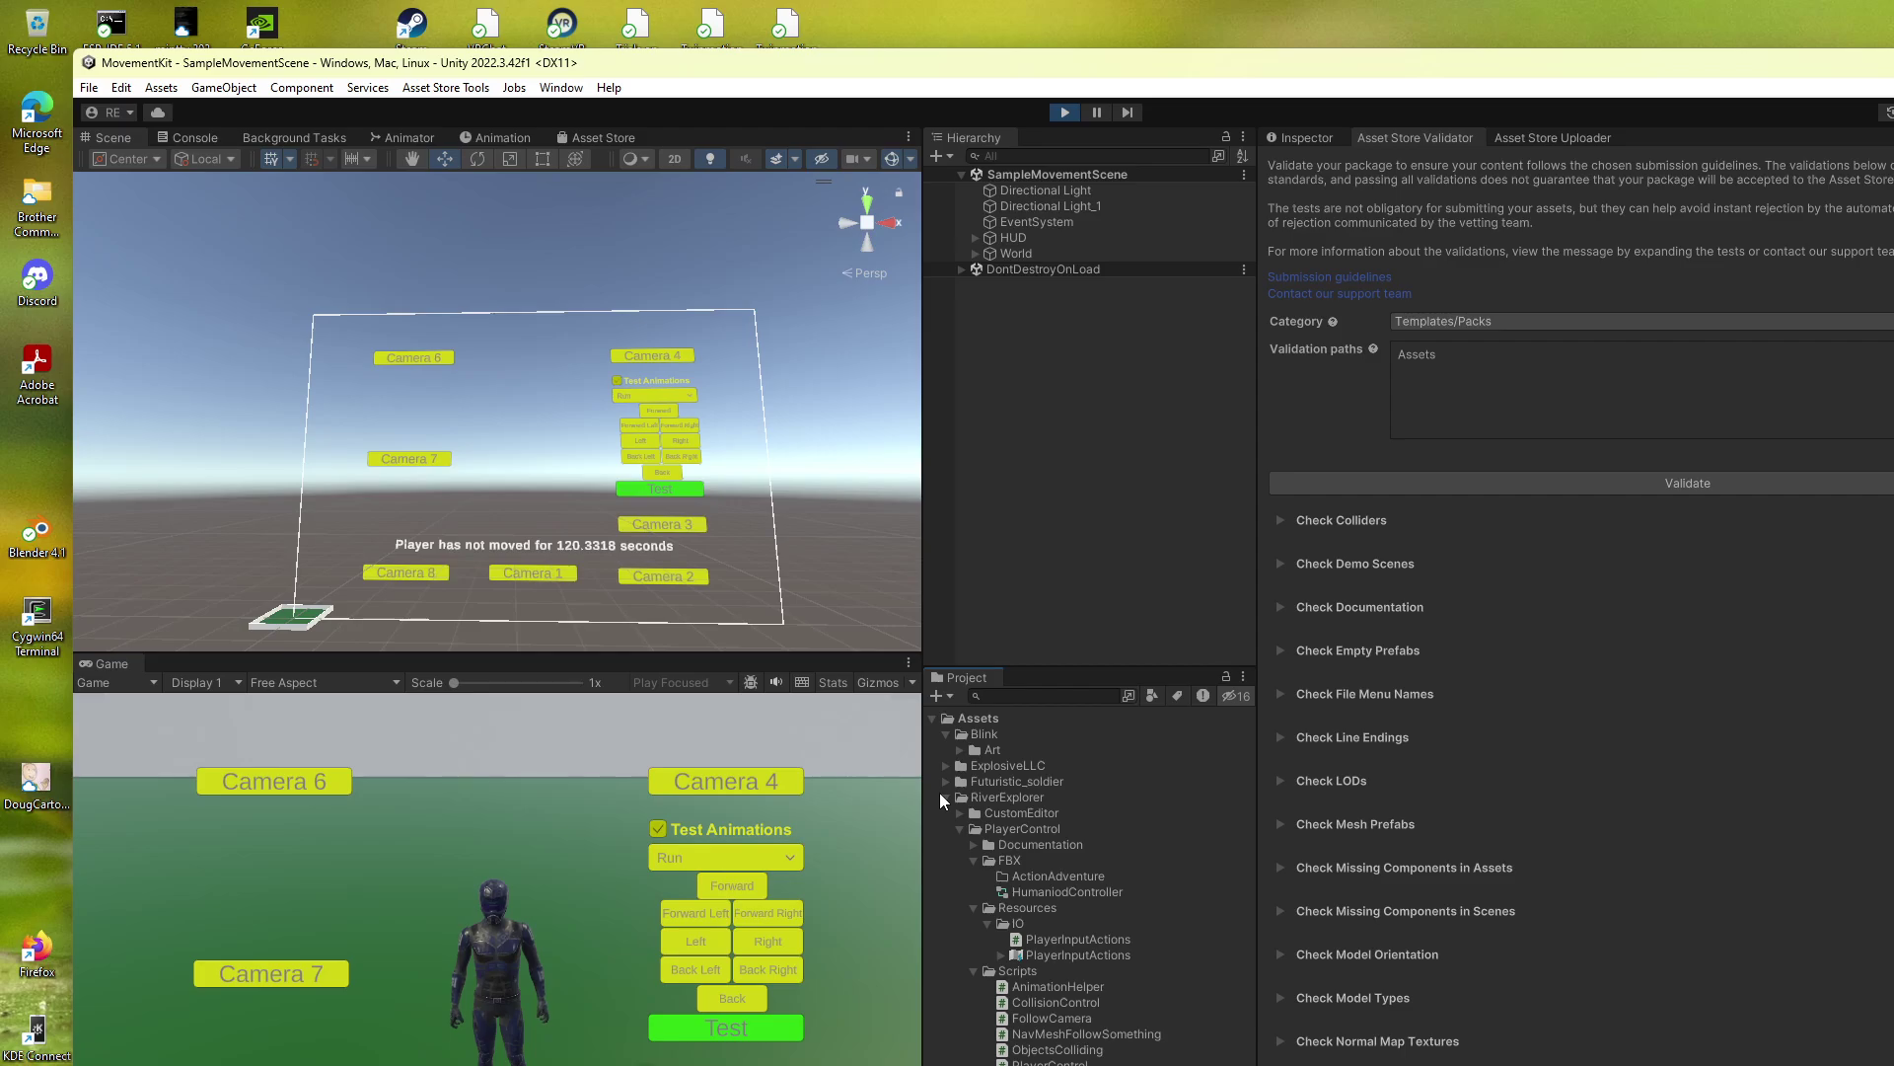
Step: Collapse the RiverExplorer folder, then play and stop a Forward-direction Run test
left_click(946, 797)
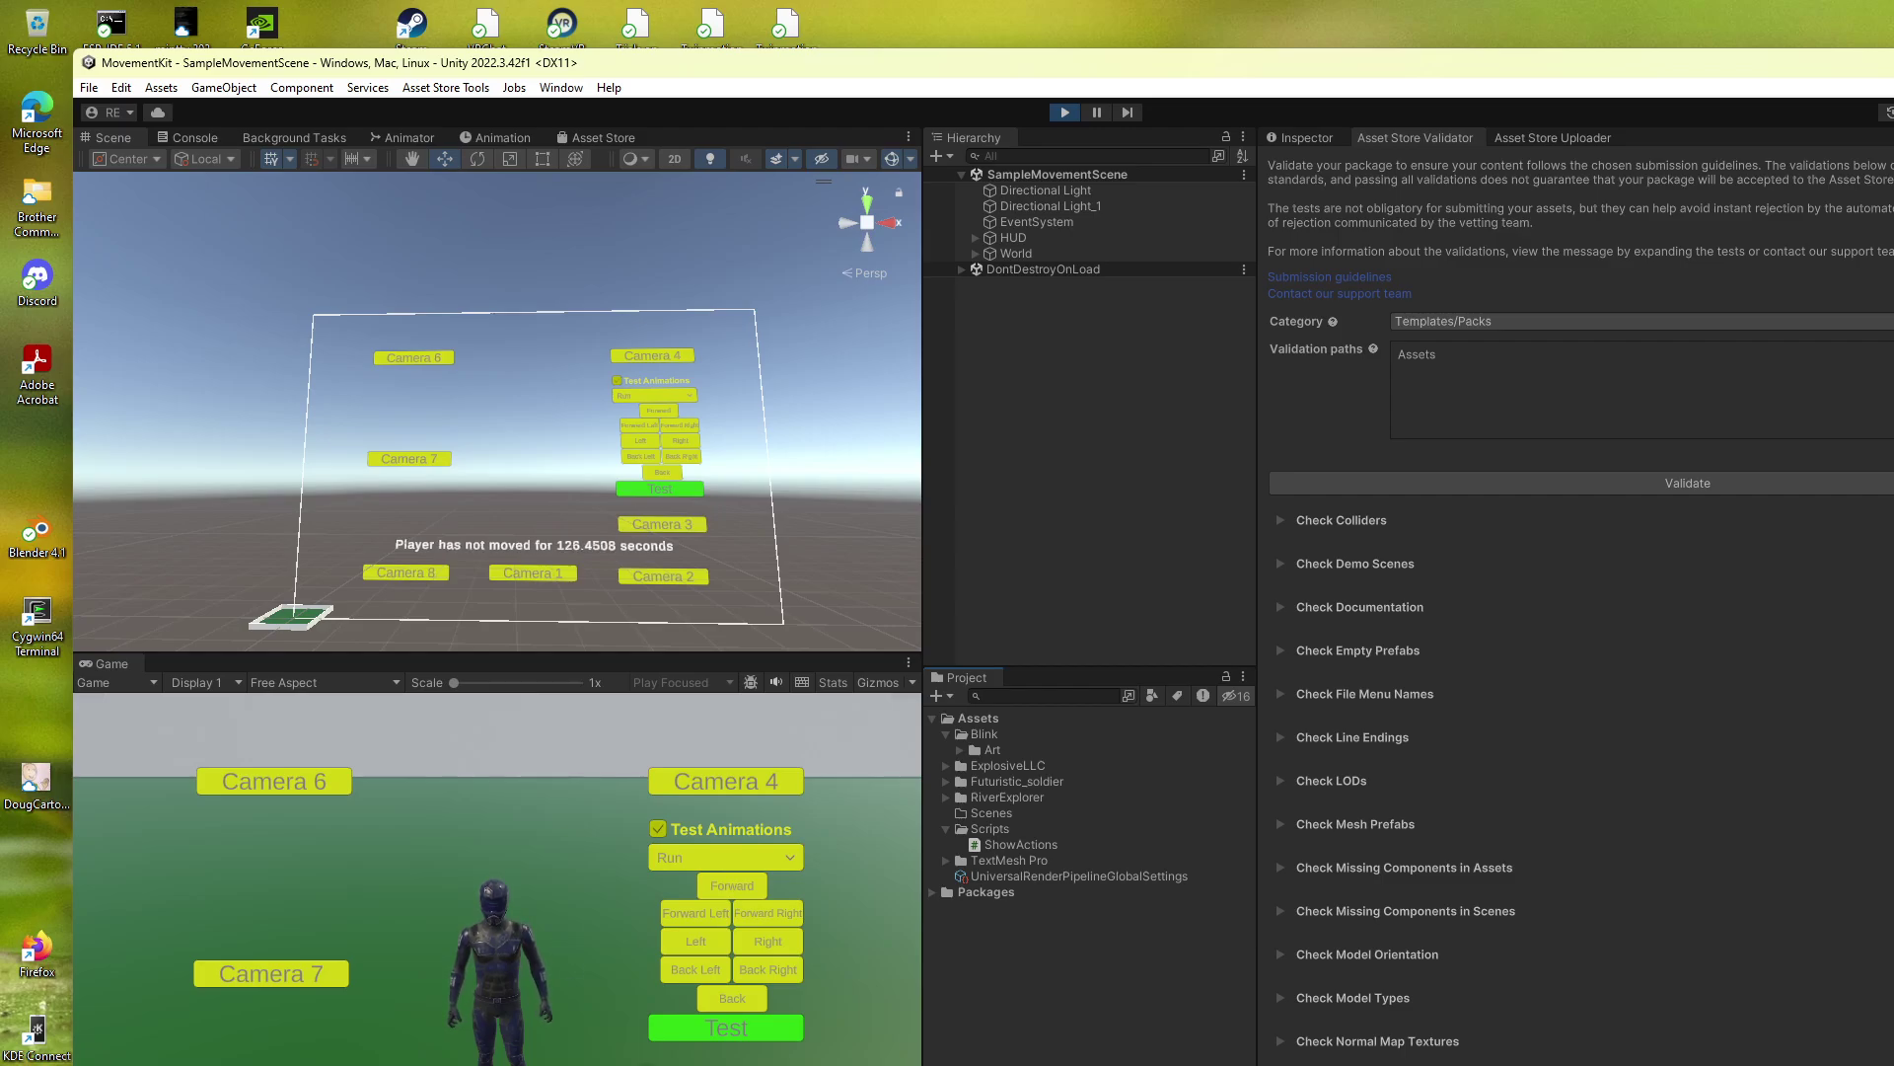
left_click(752, 887)
left_click(757, 1031)
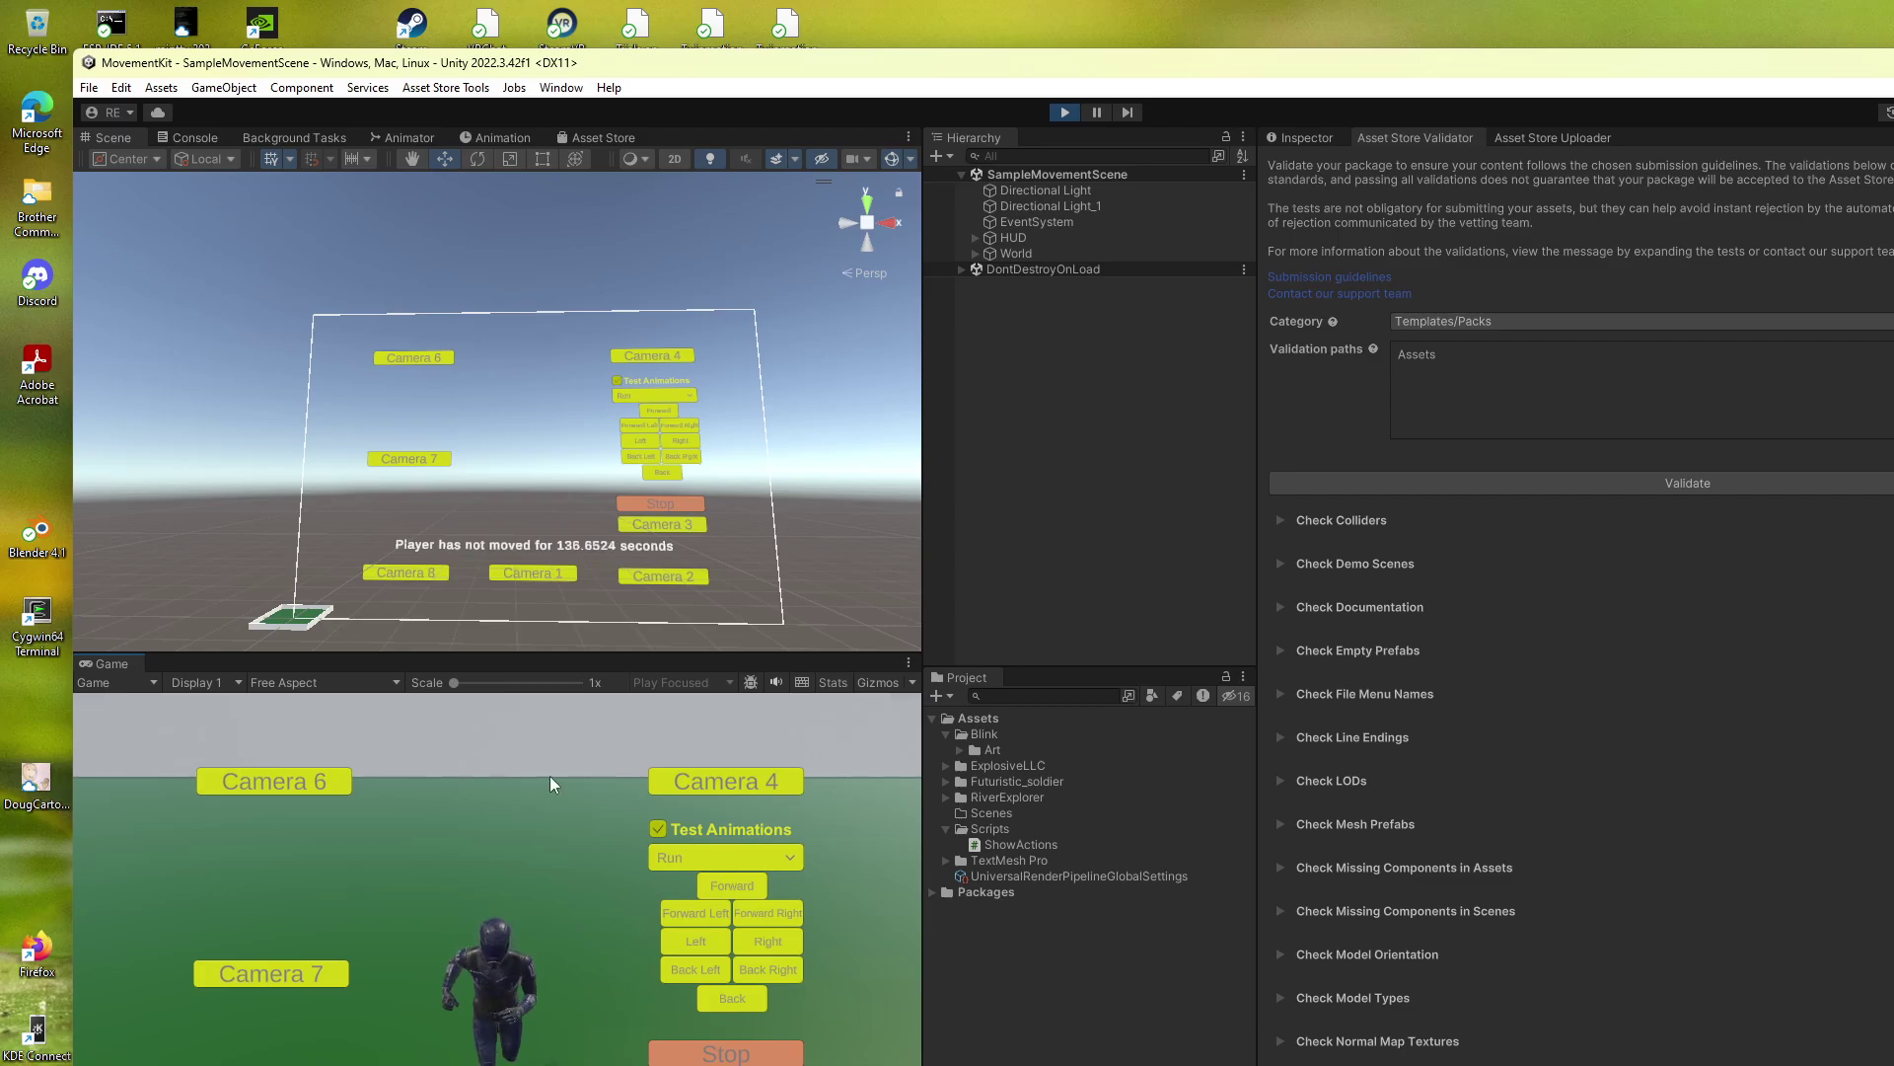
left_click(758, 1044)
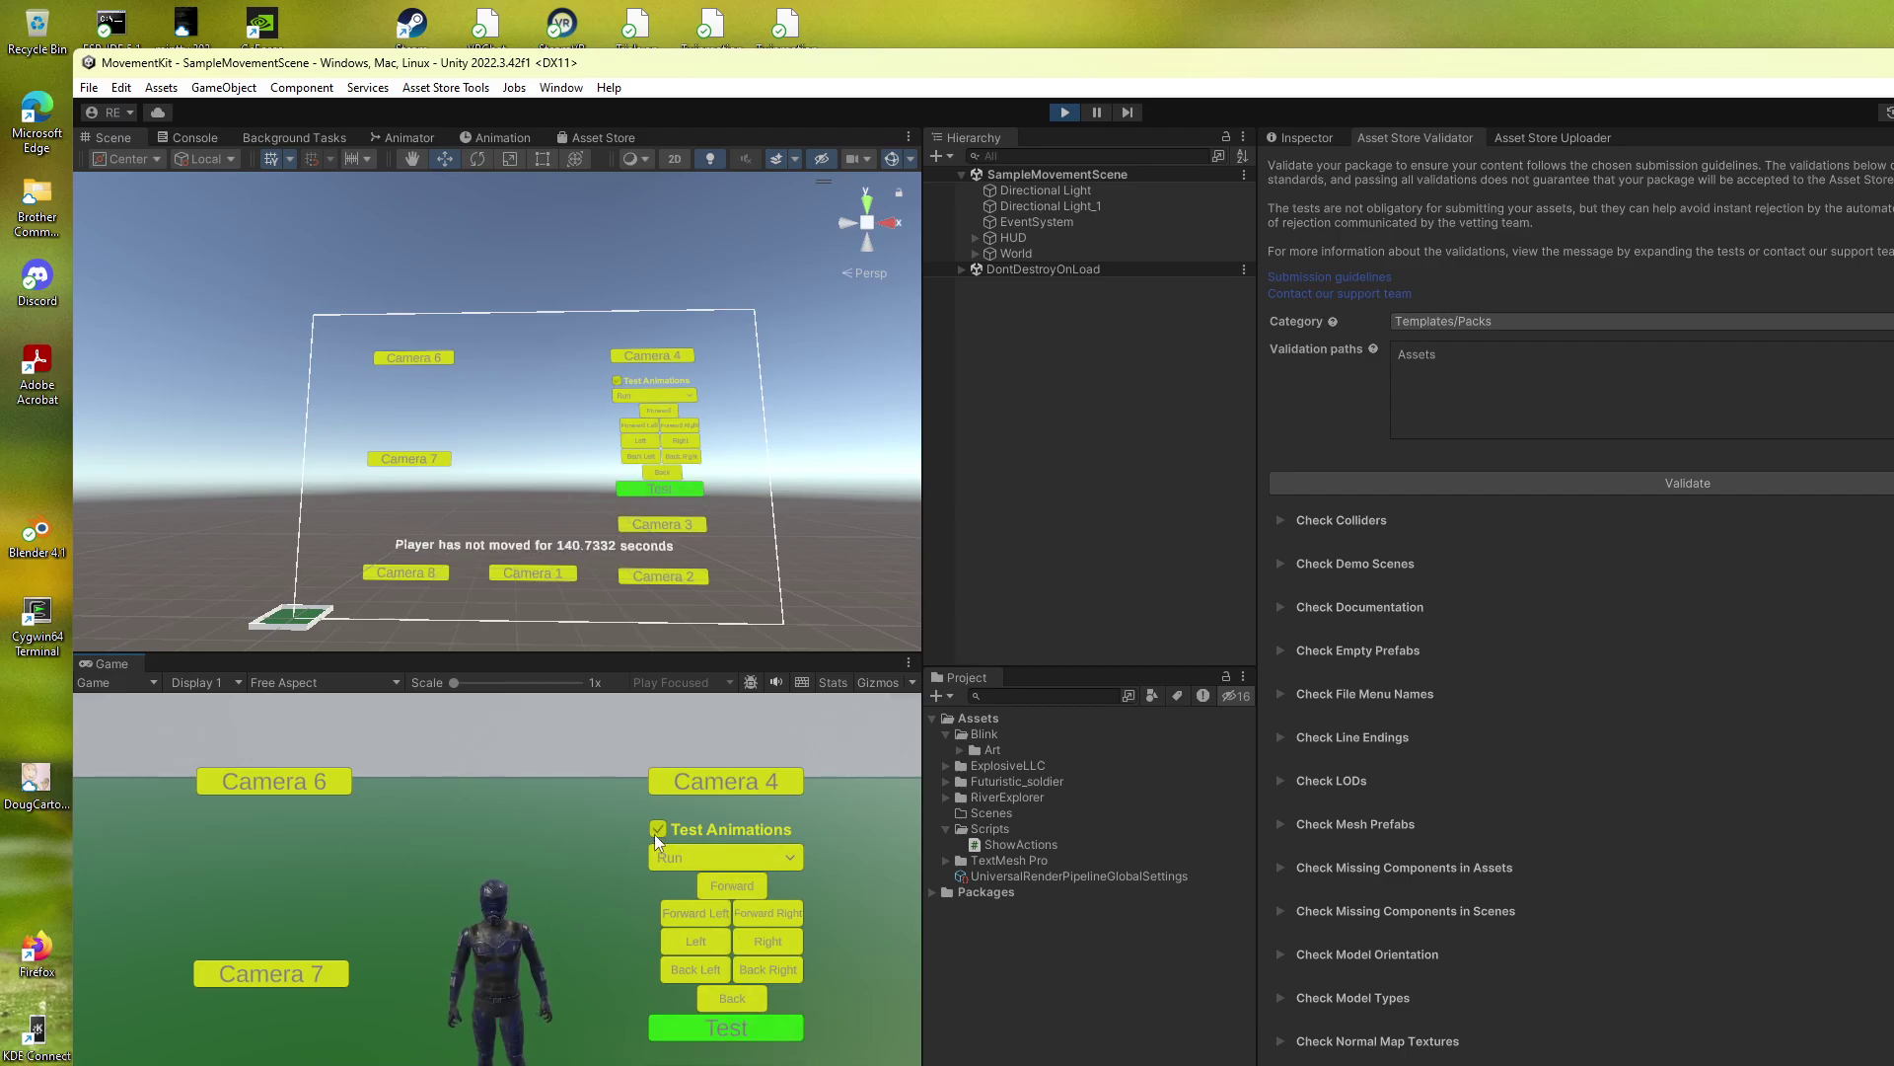
Step: Turn off Test Animations and walk the character forward with the W key
left_click(655, 831)
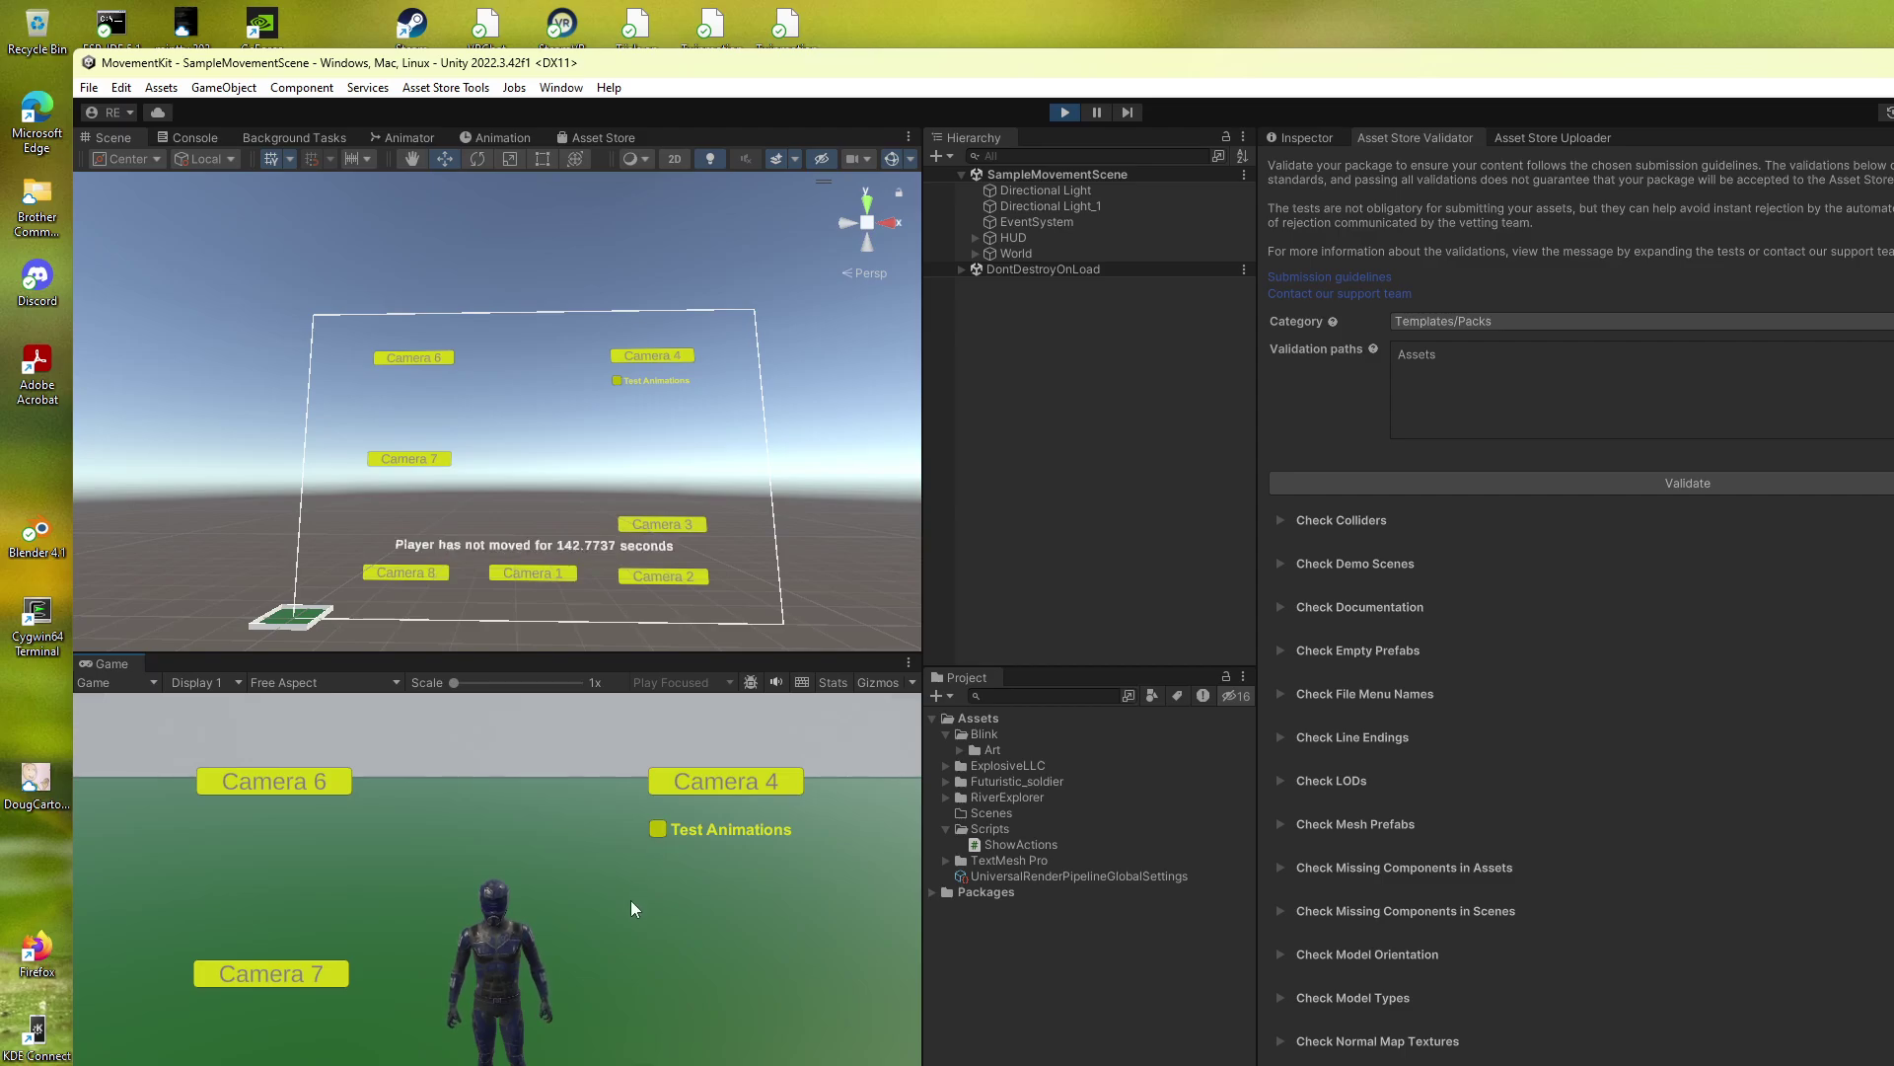
key("w")
key("w")
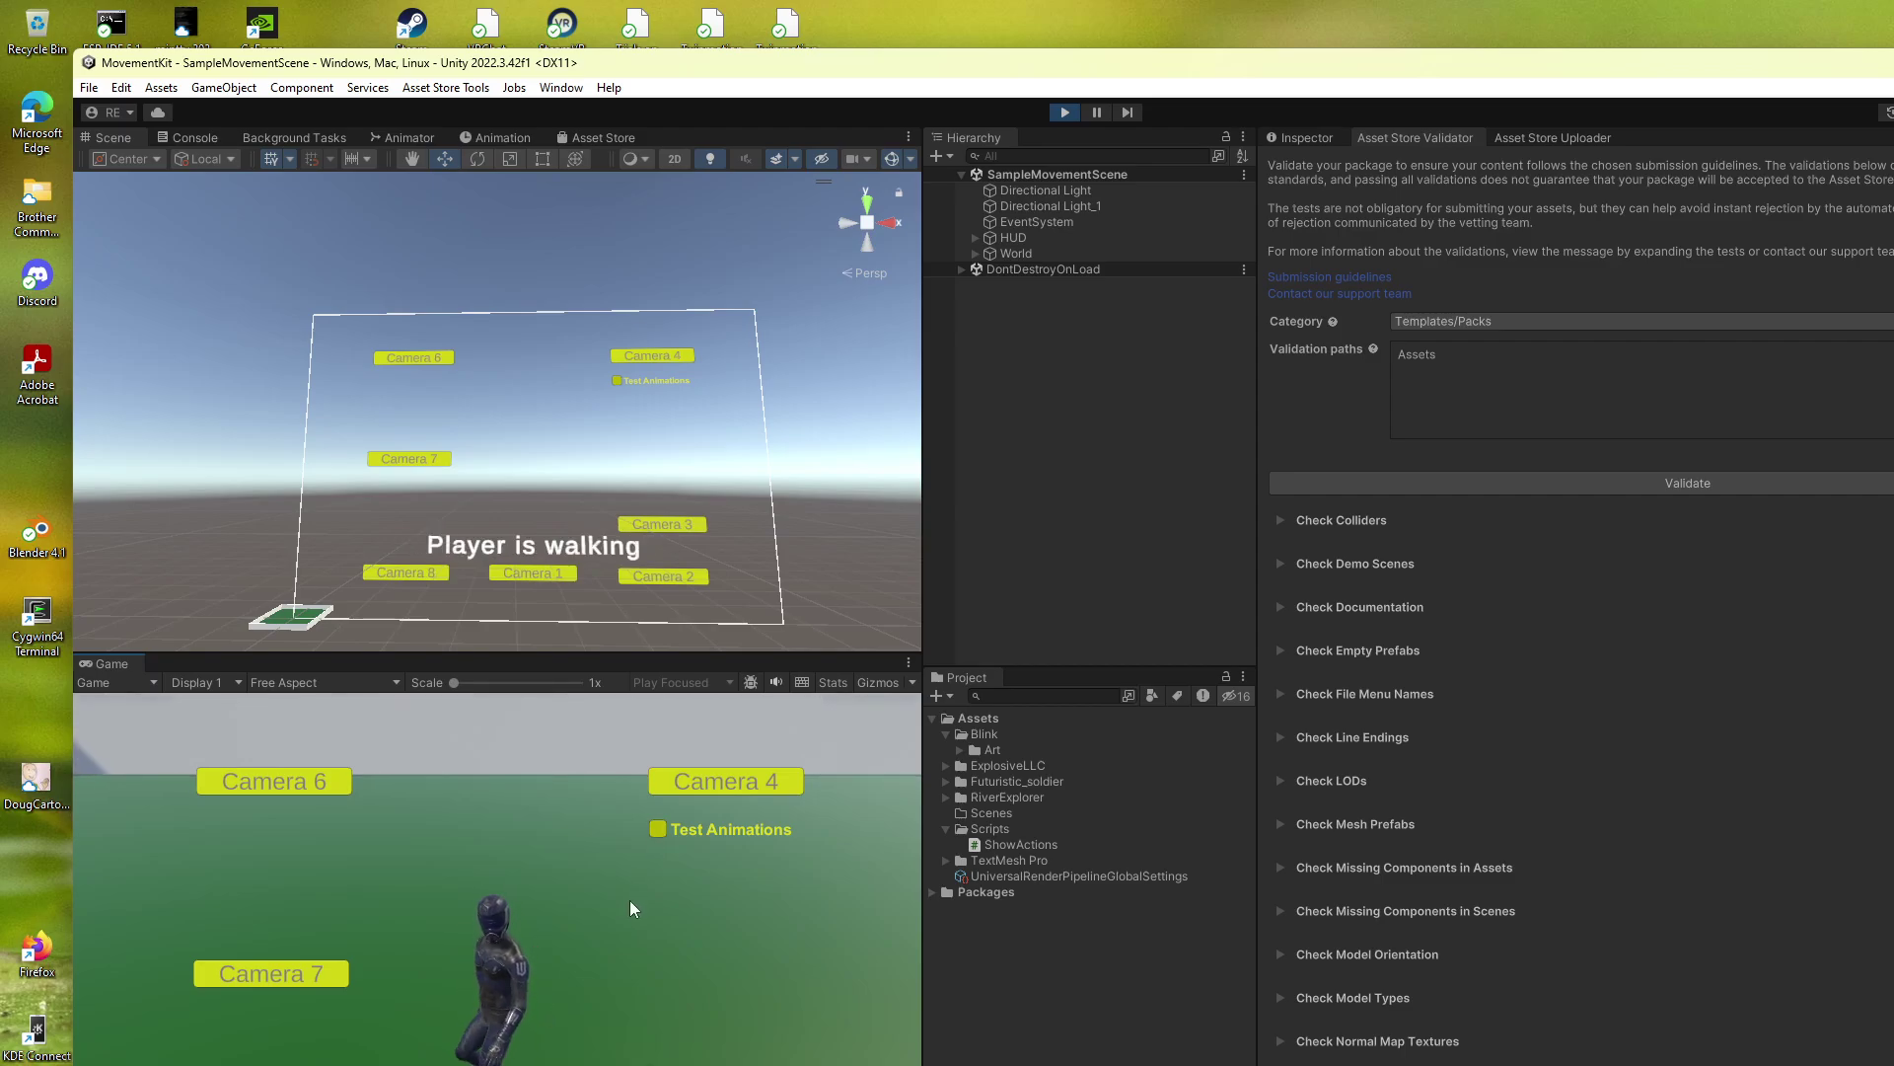
key("w")
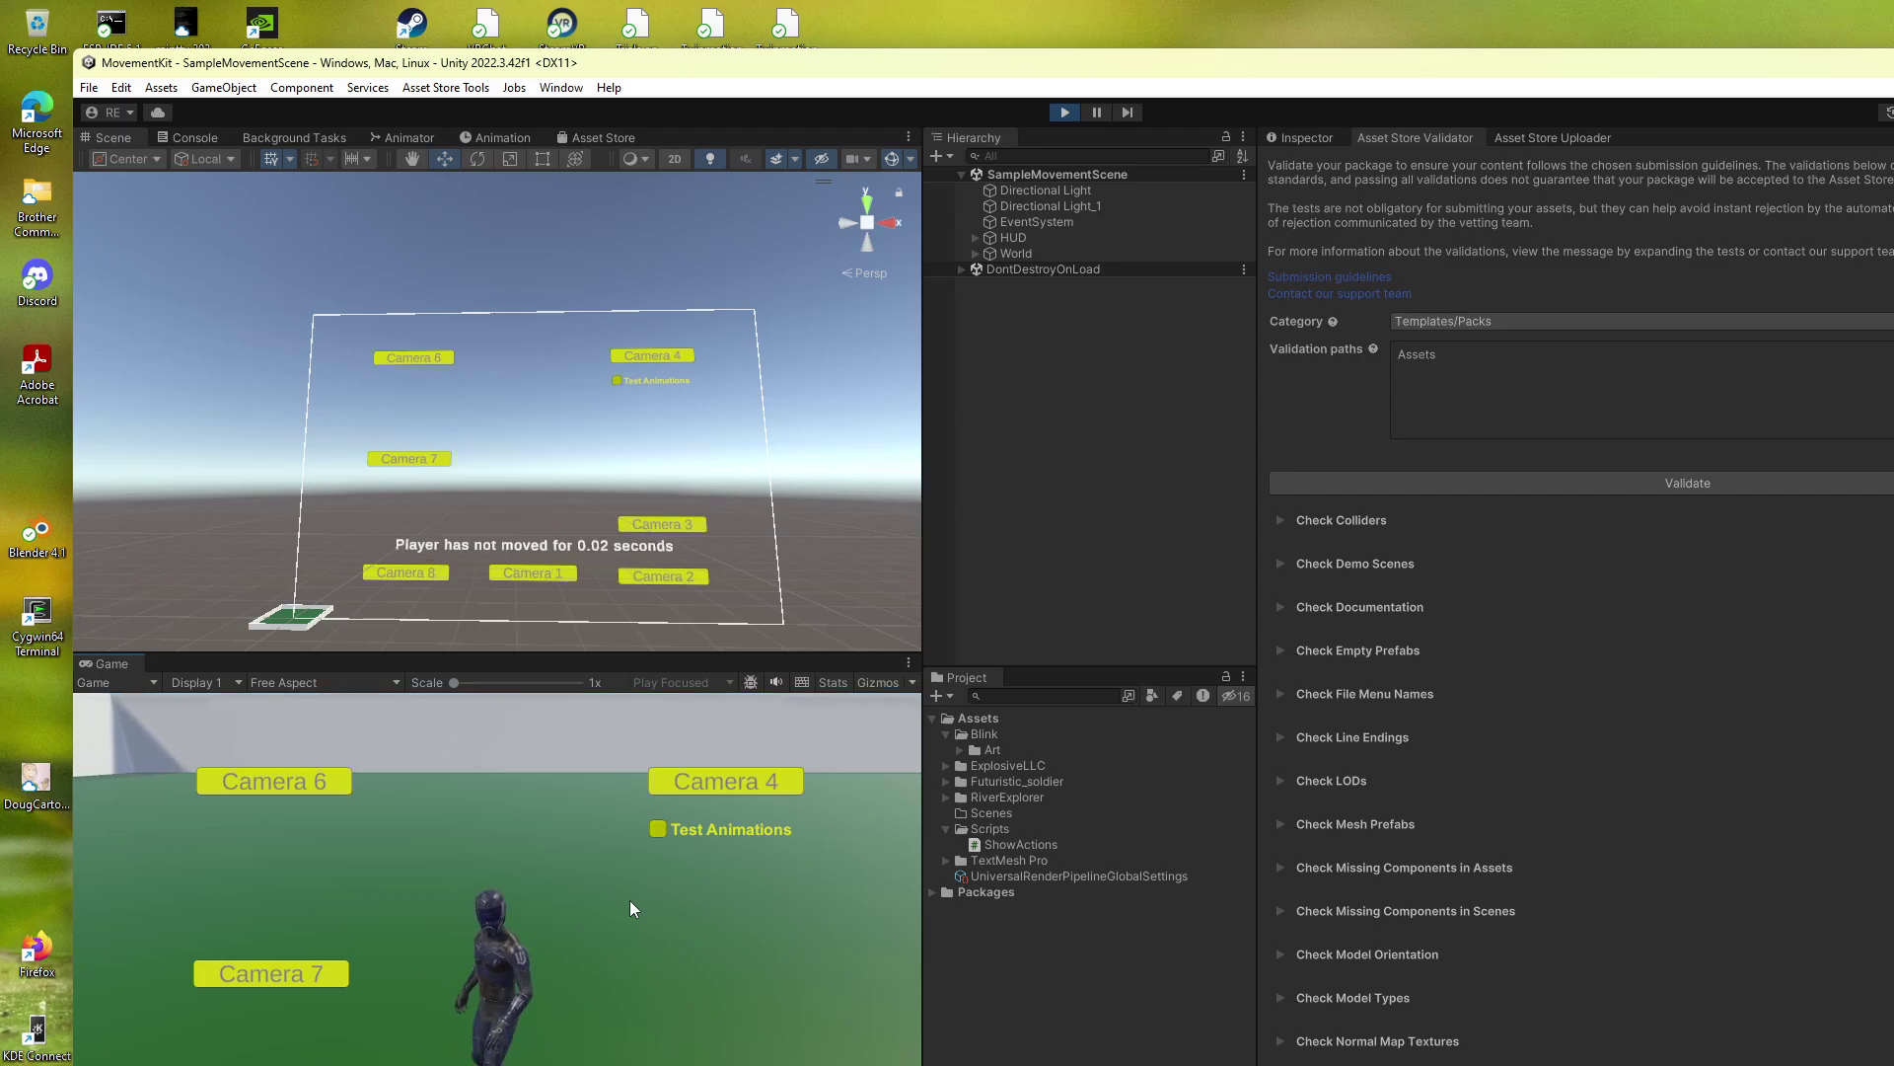
key("w")
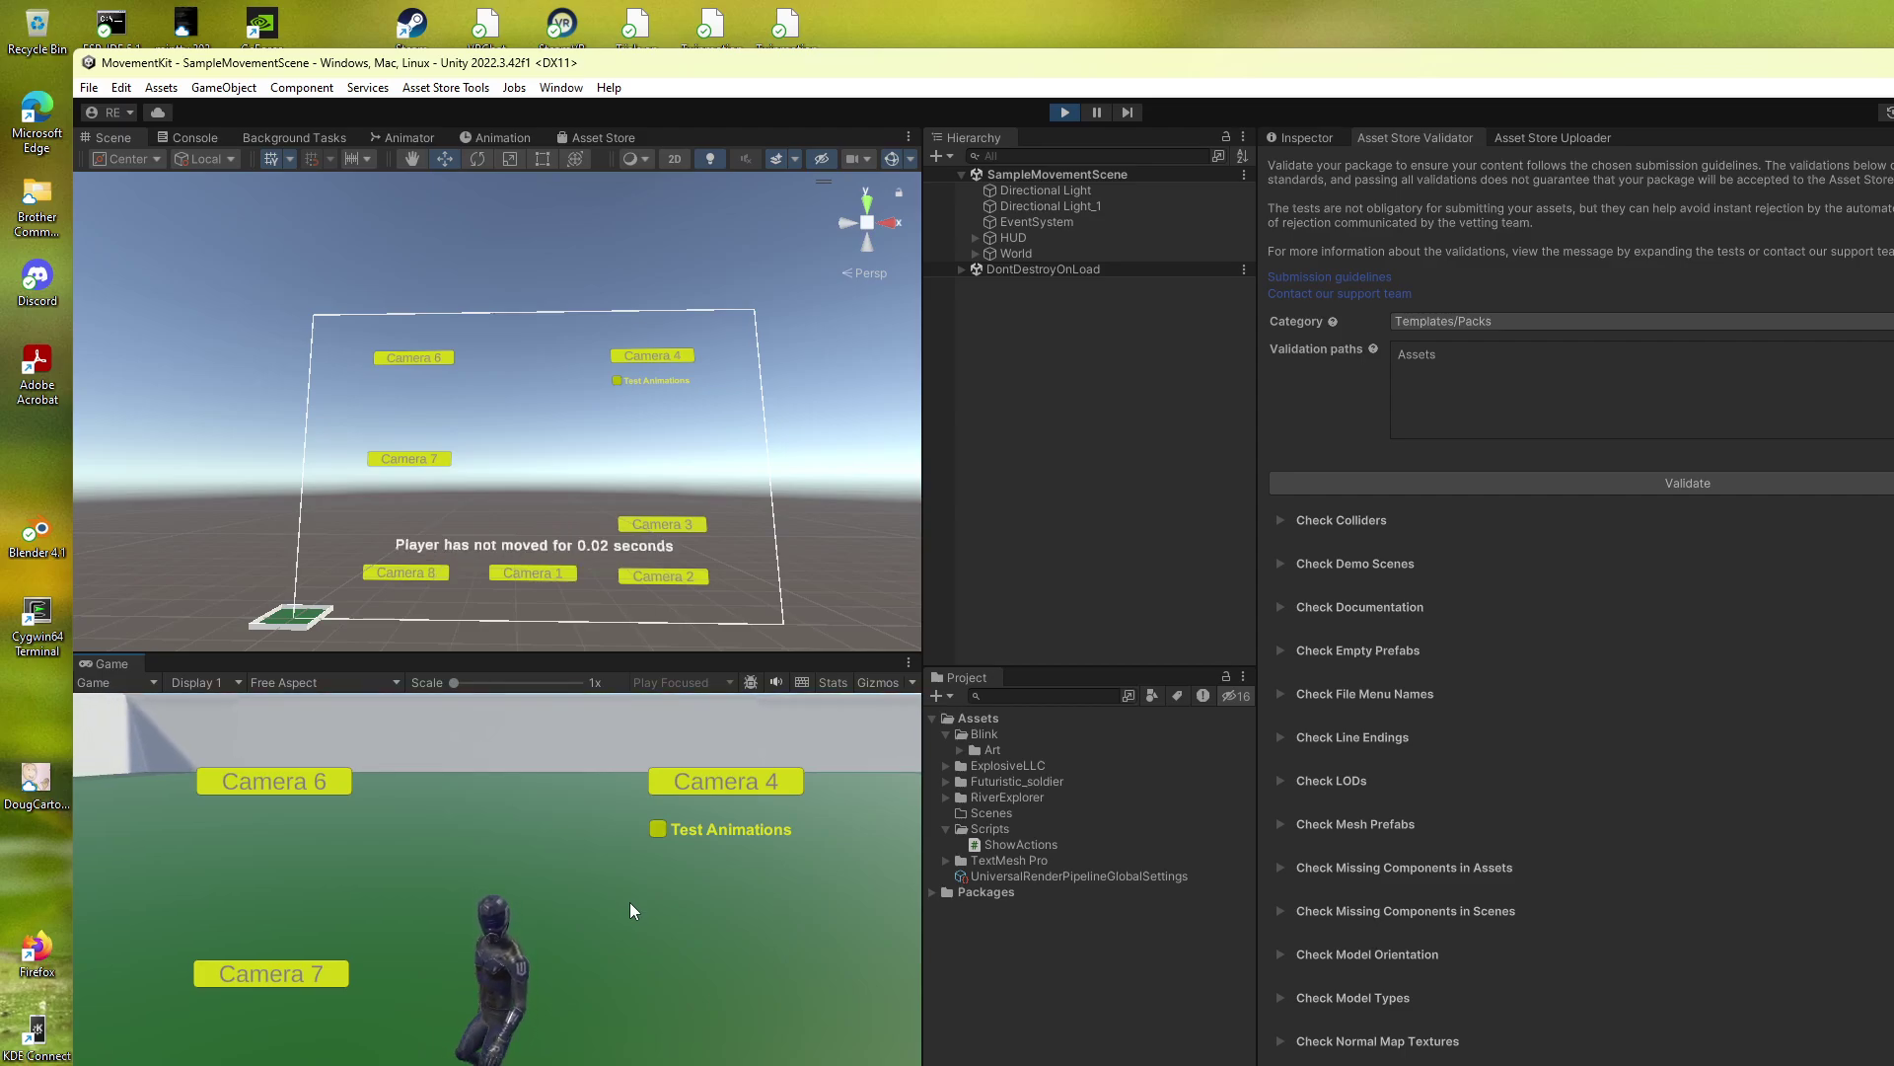
key("w")
Step: Walk forward again with W, turn right with D, and pan the camera left
left_click(653, 868)
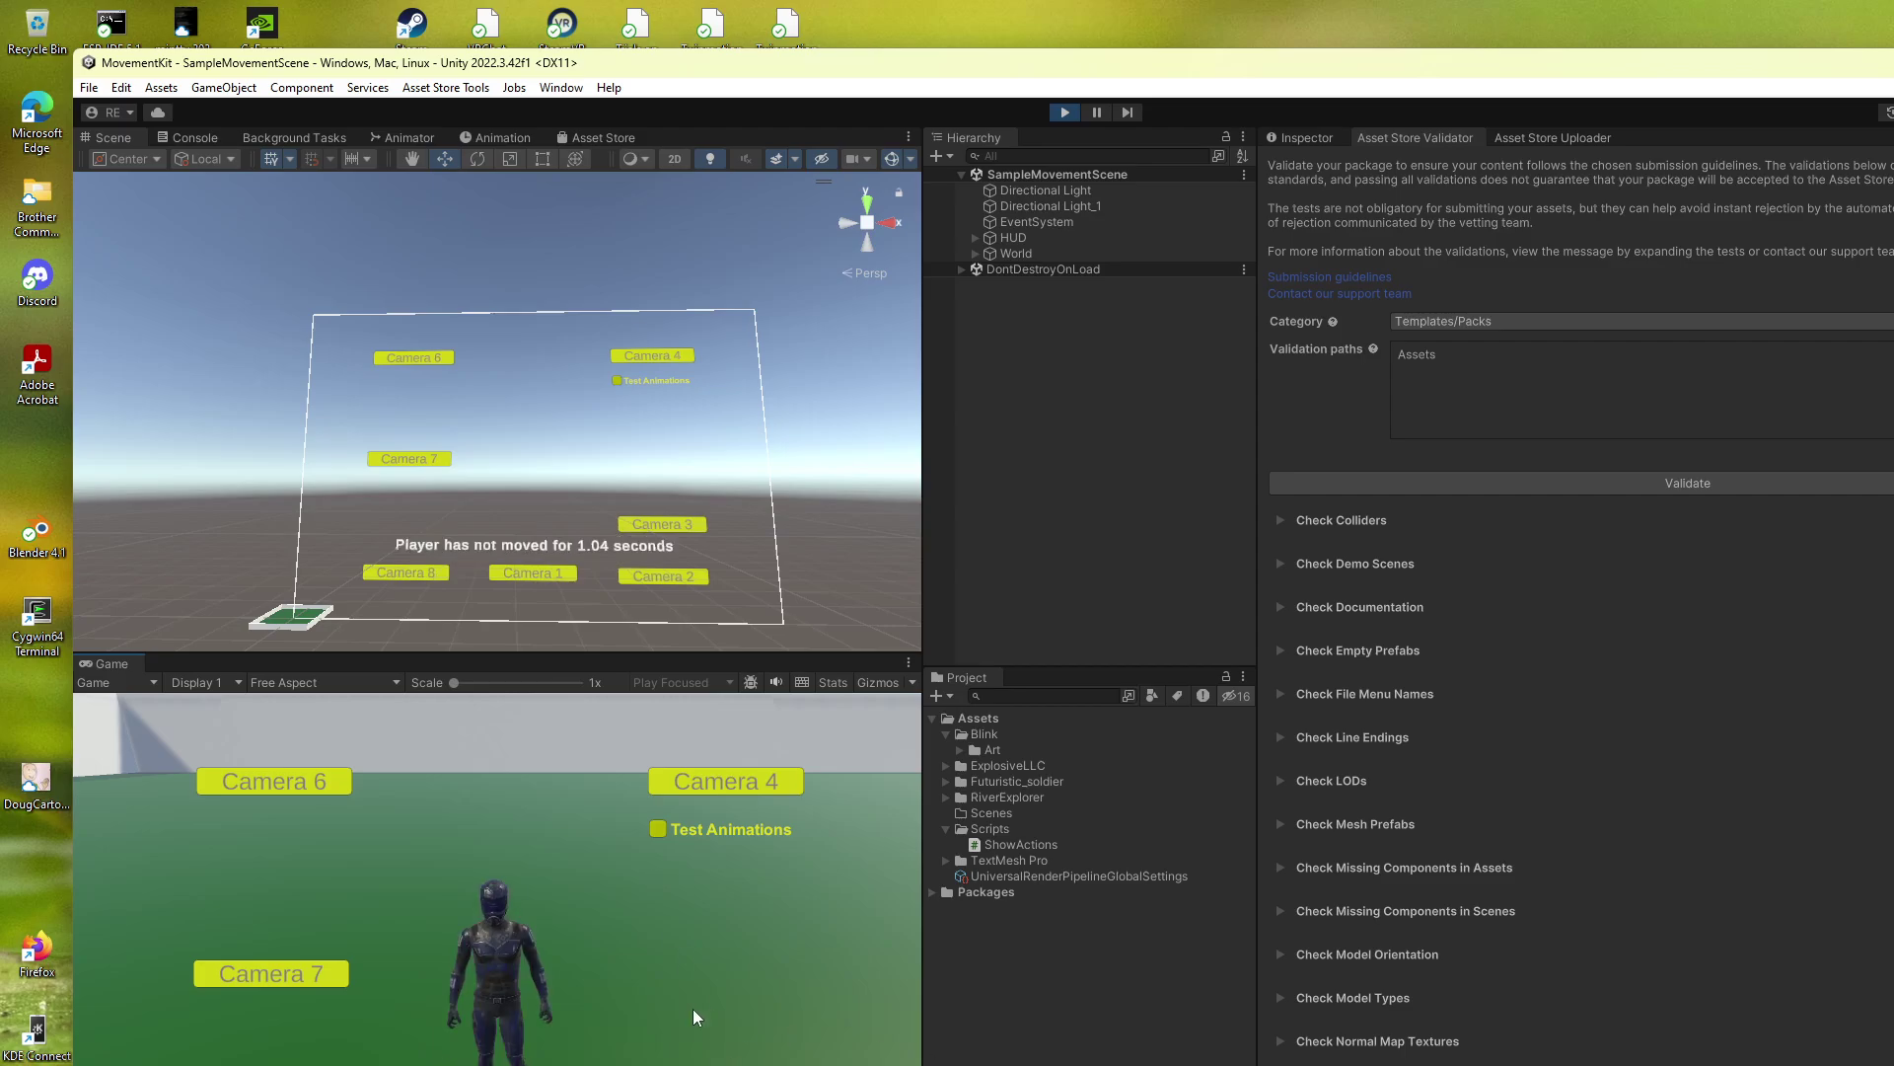
key("w")
key("w")
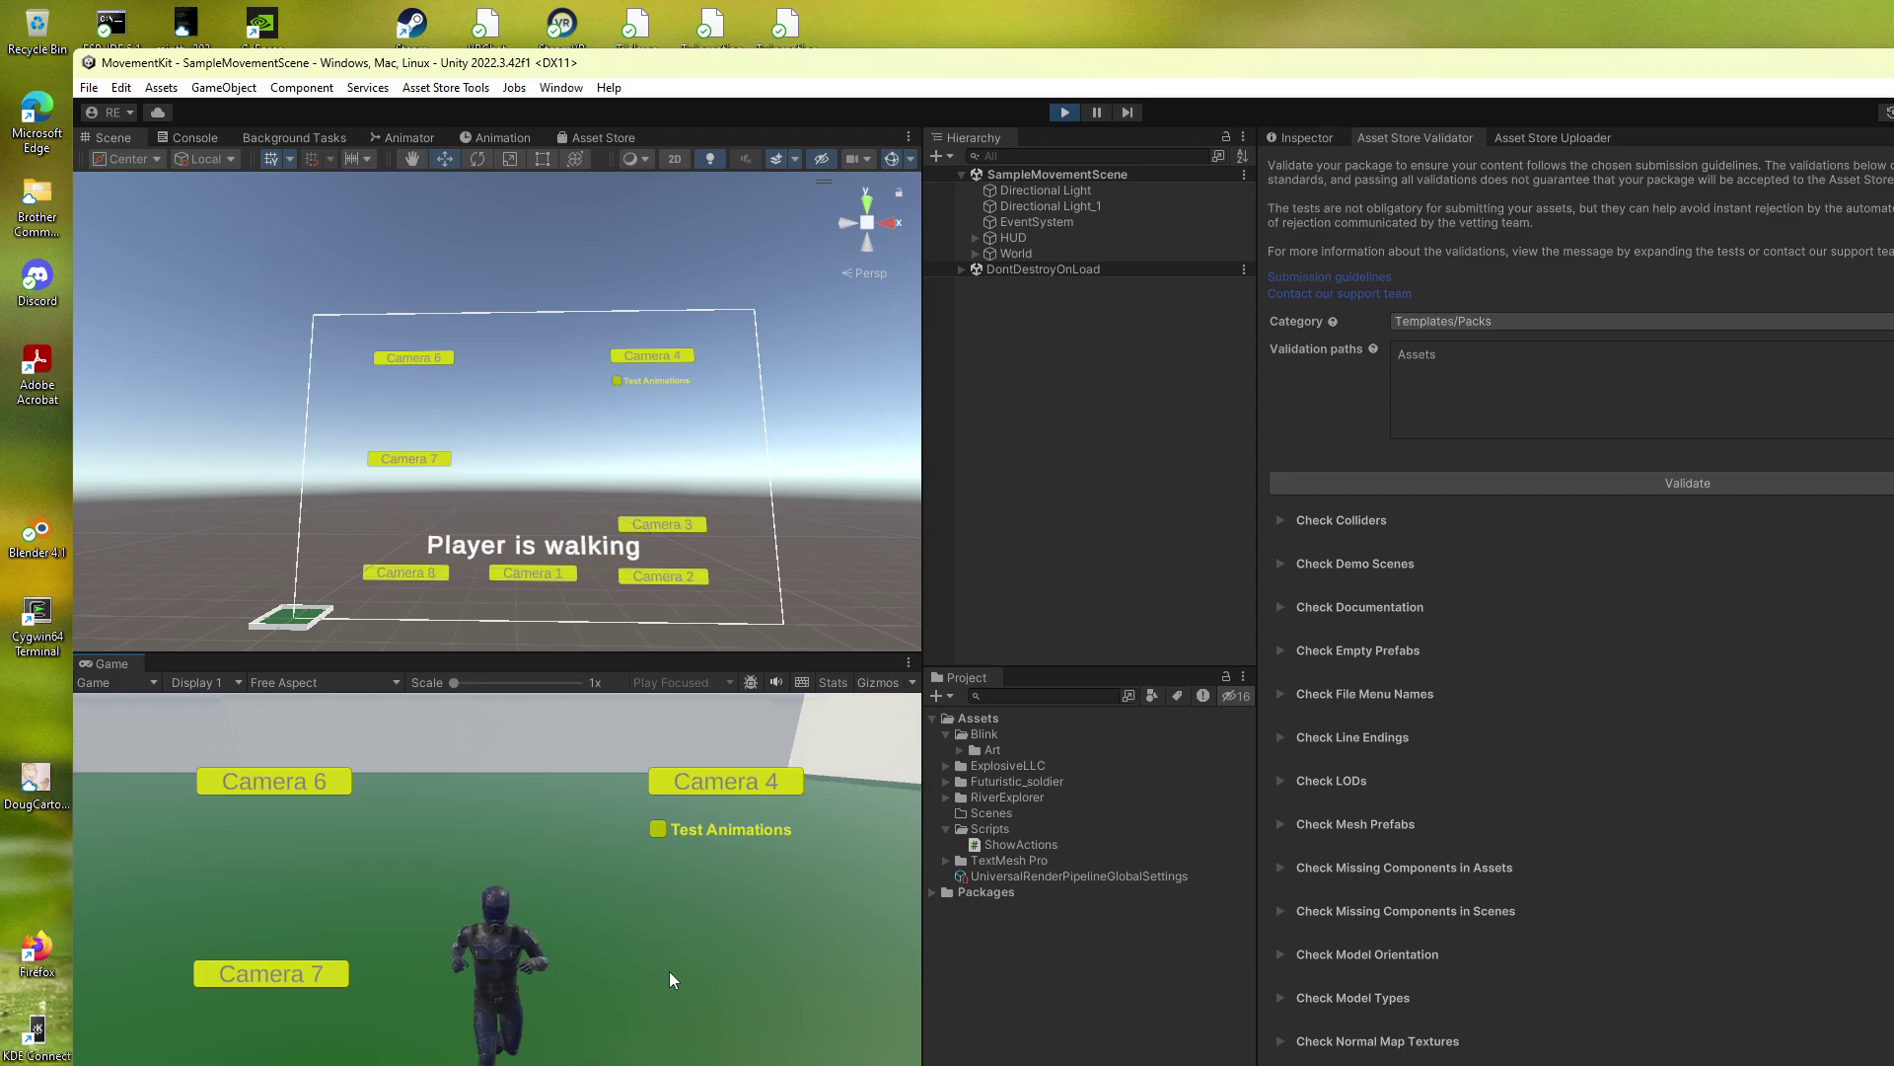
key("w")
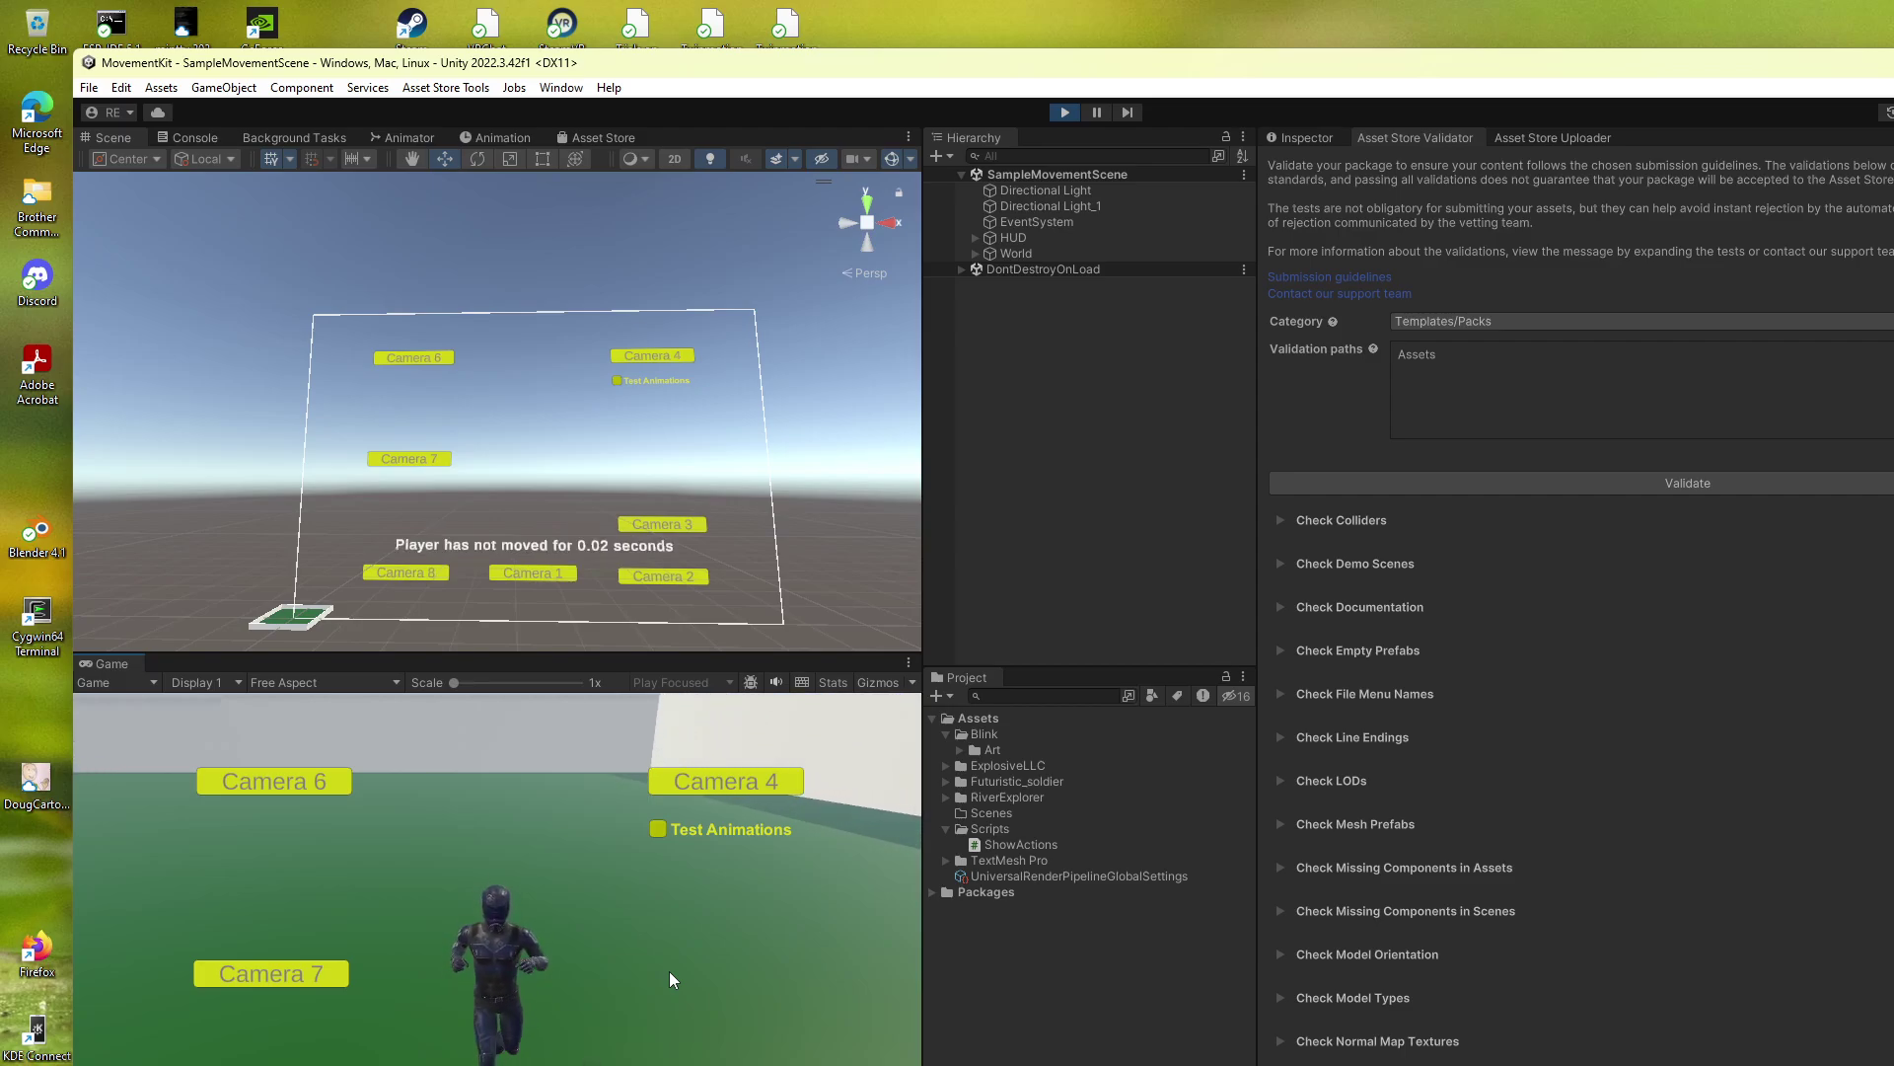
key("d")
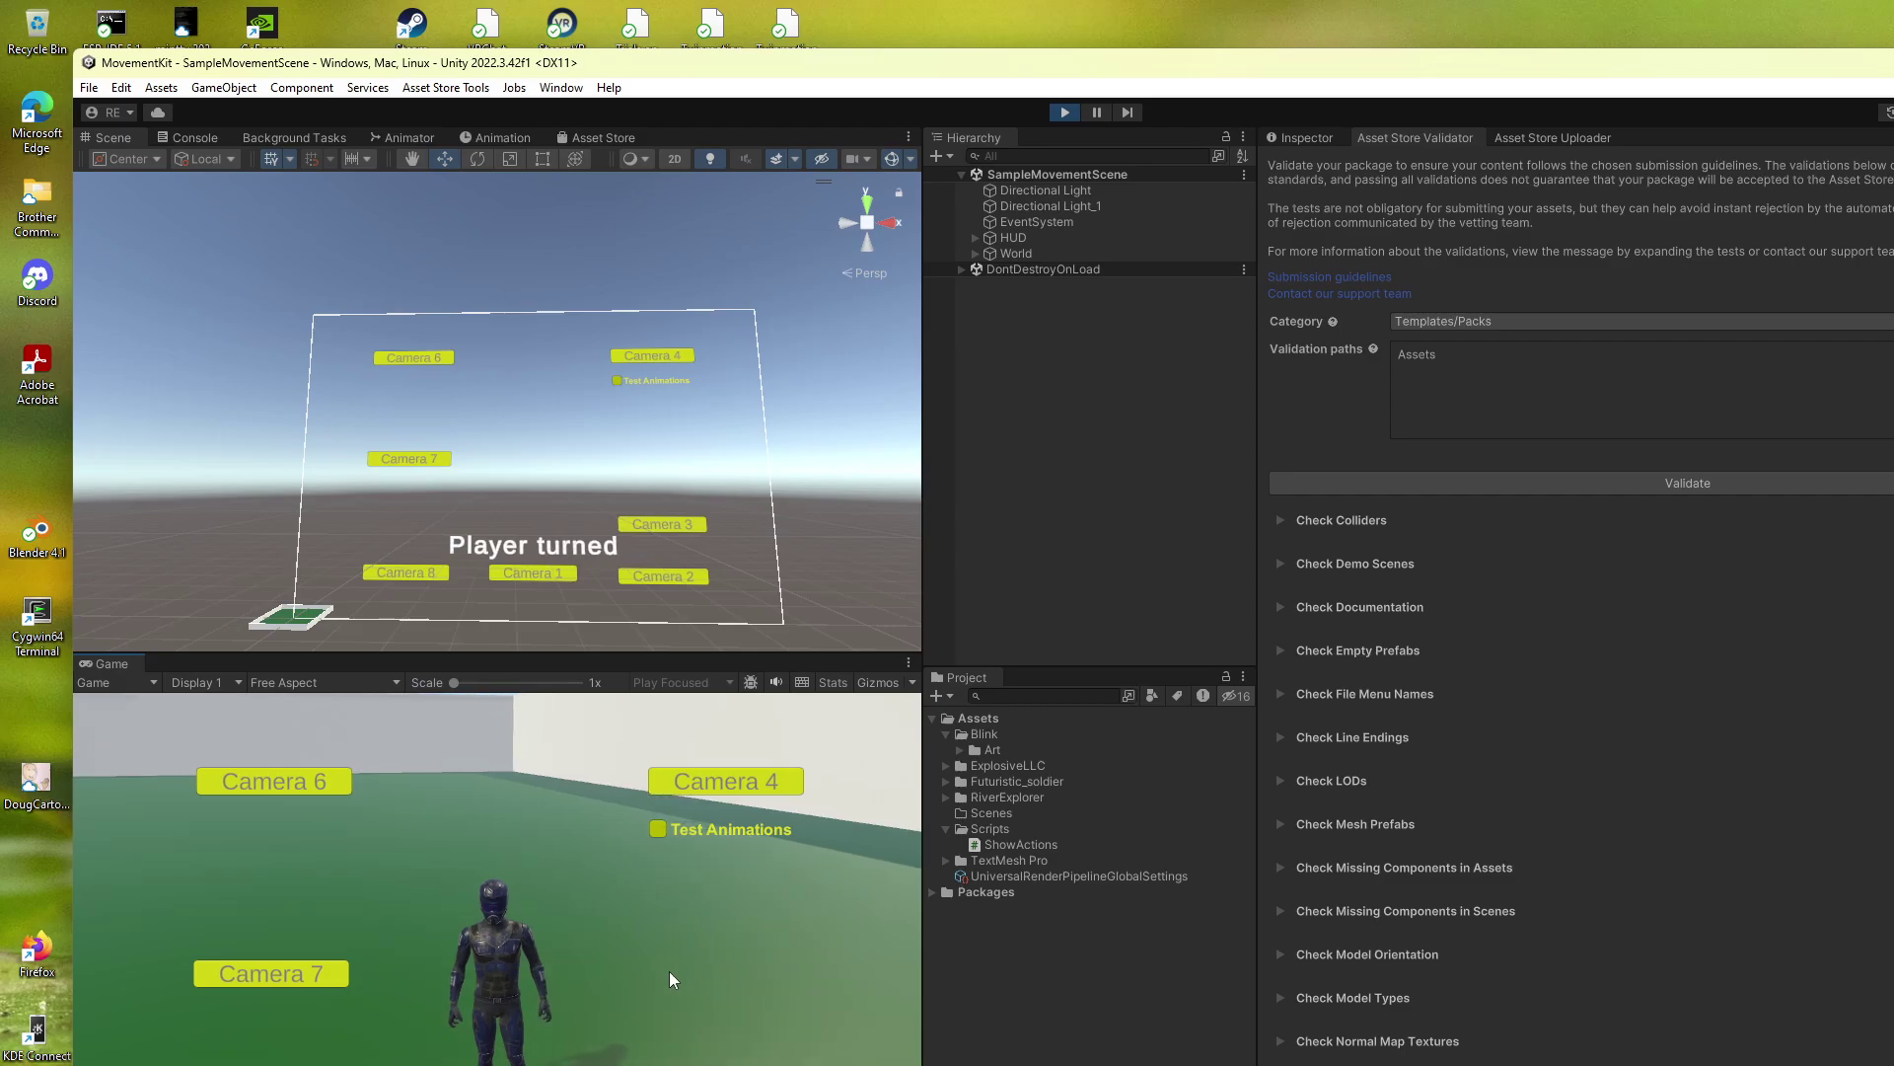
key("Left")
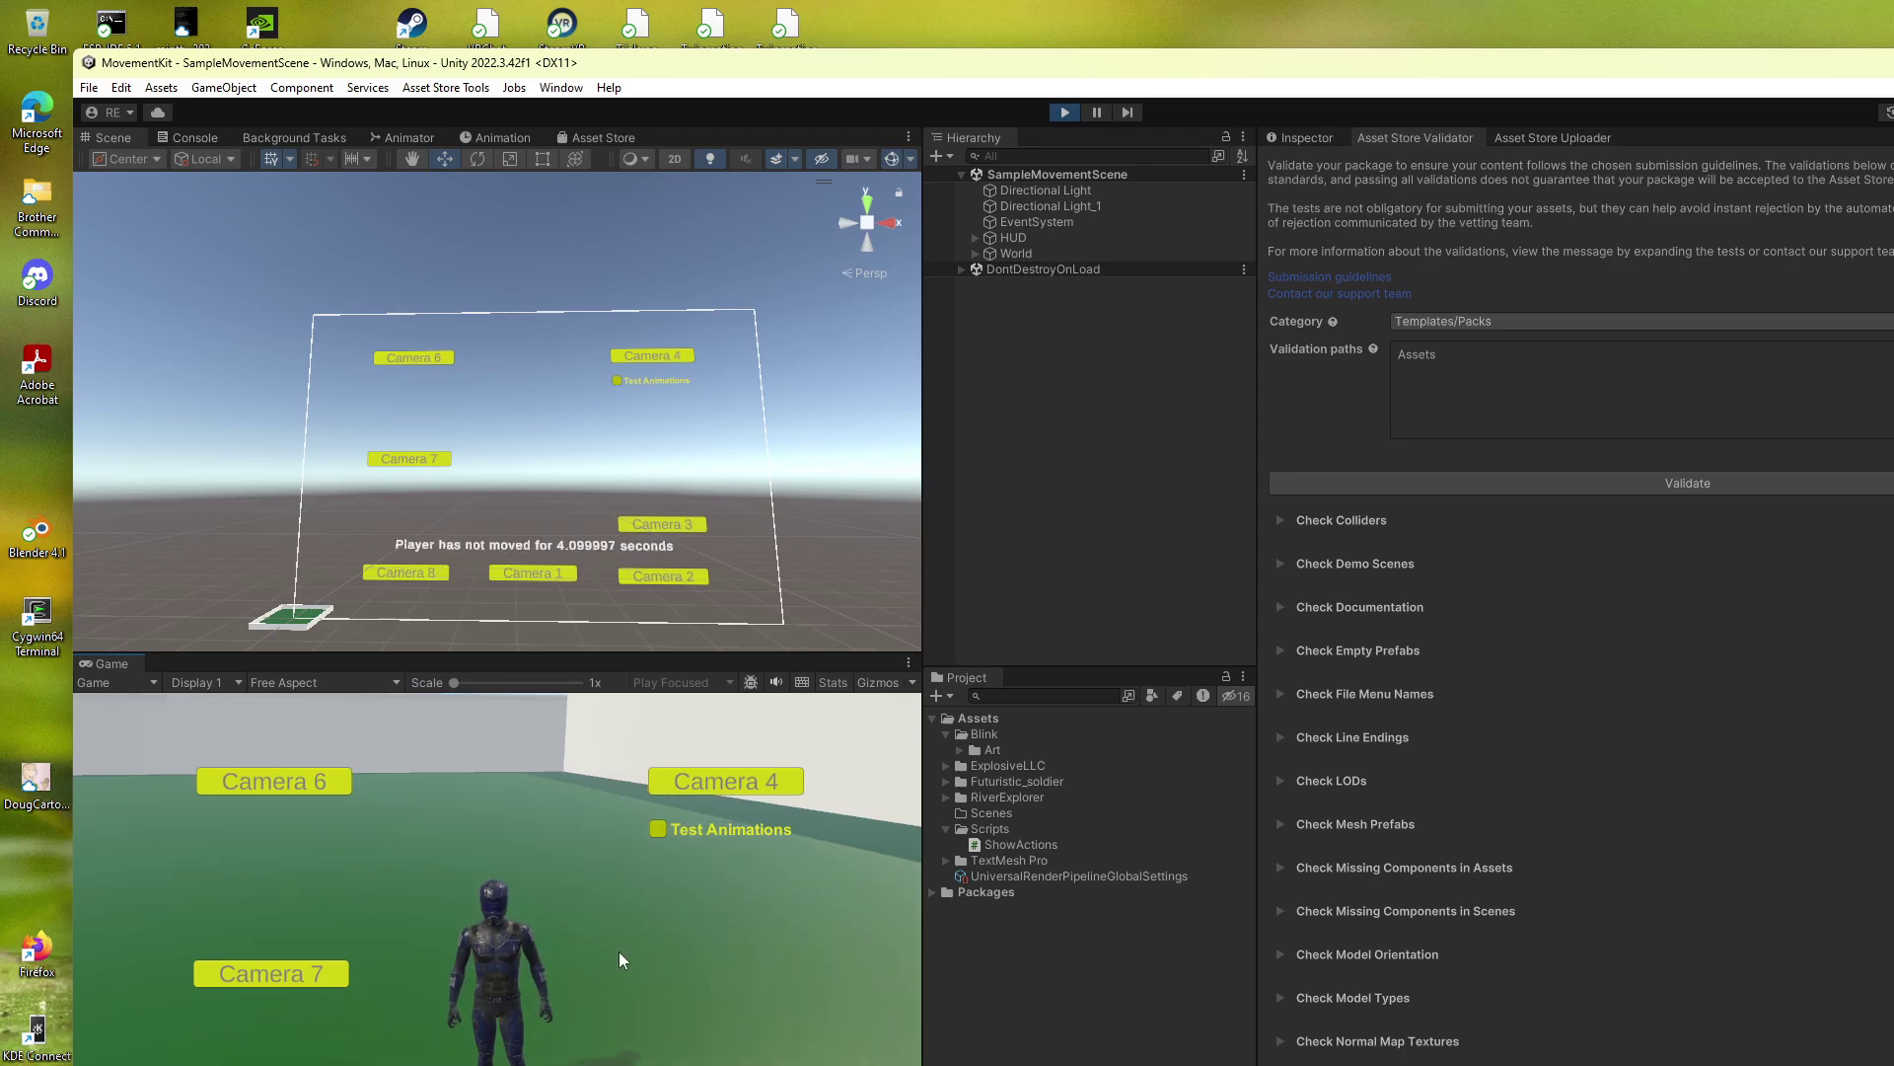